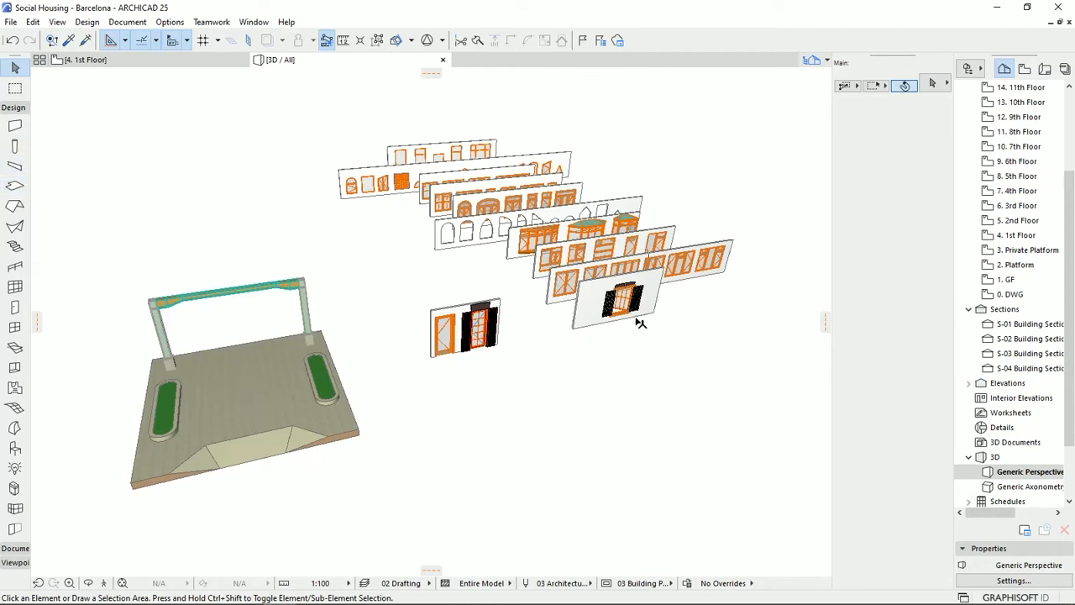
# Step: Collapse the Design tools, expand the Document tools in the toolbox, and switch to the 1st Floor plan
pyautogui.click(19, 115)
pyautogui.click(17, 124)
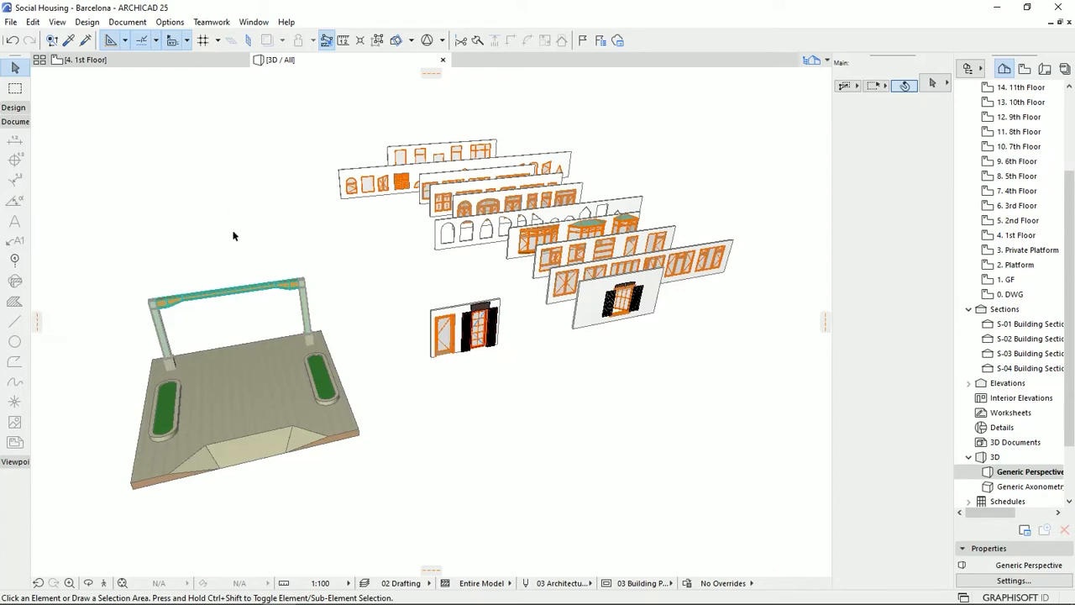
pyautogui.click(144, 60)
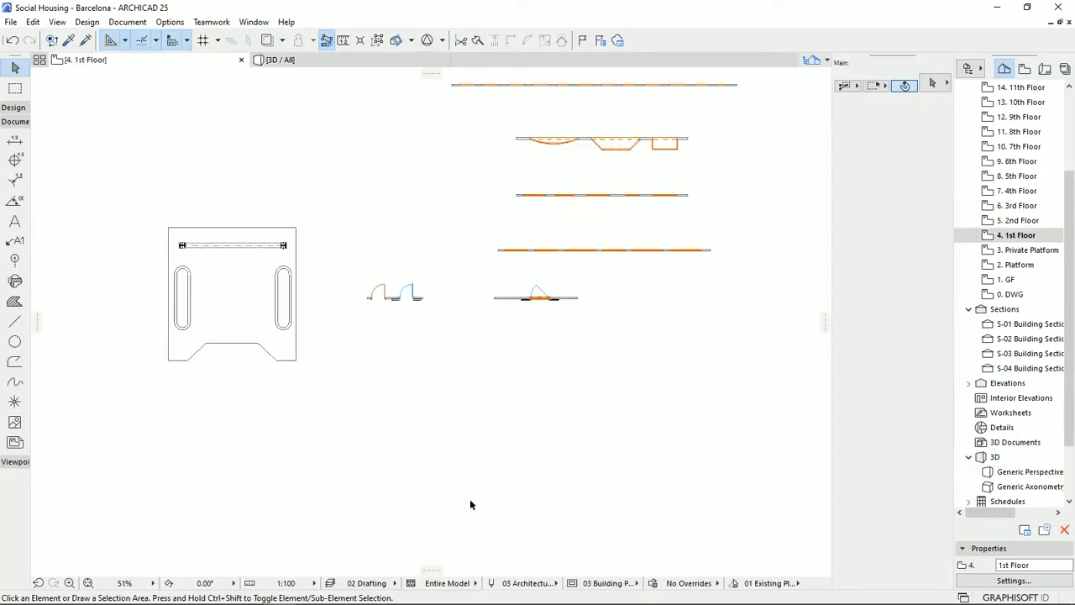
pyautogui.click(17, 322)
pyautogui.click(16, 338)
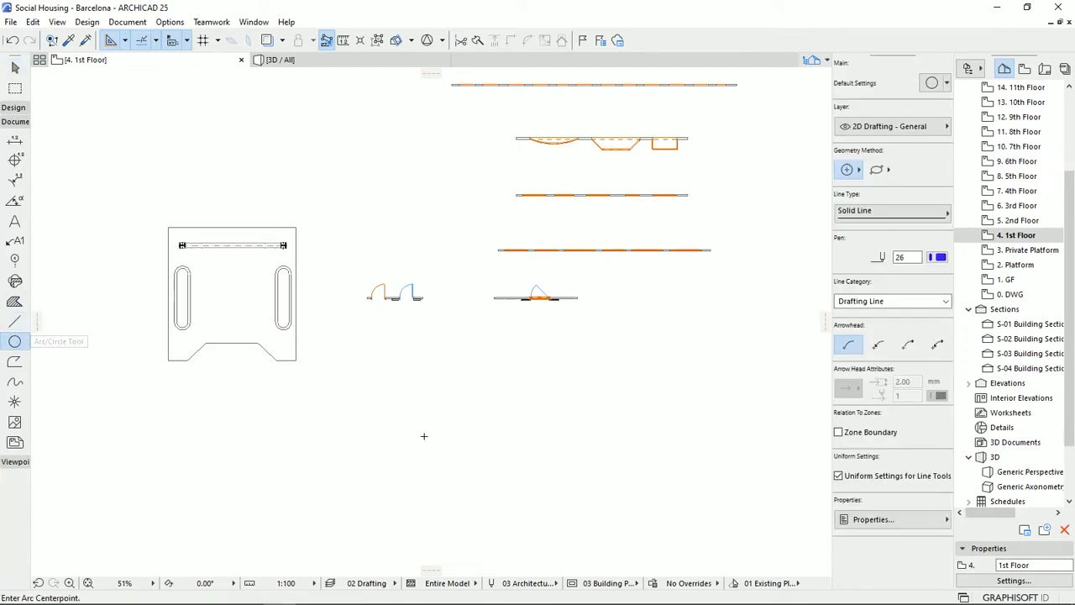
pyautogui.click(24, 324)
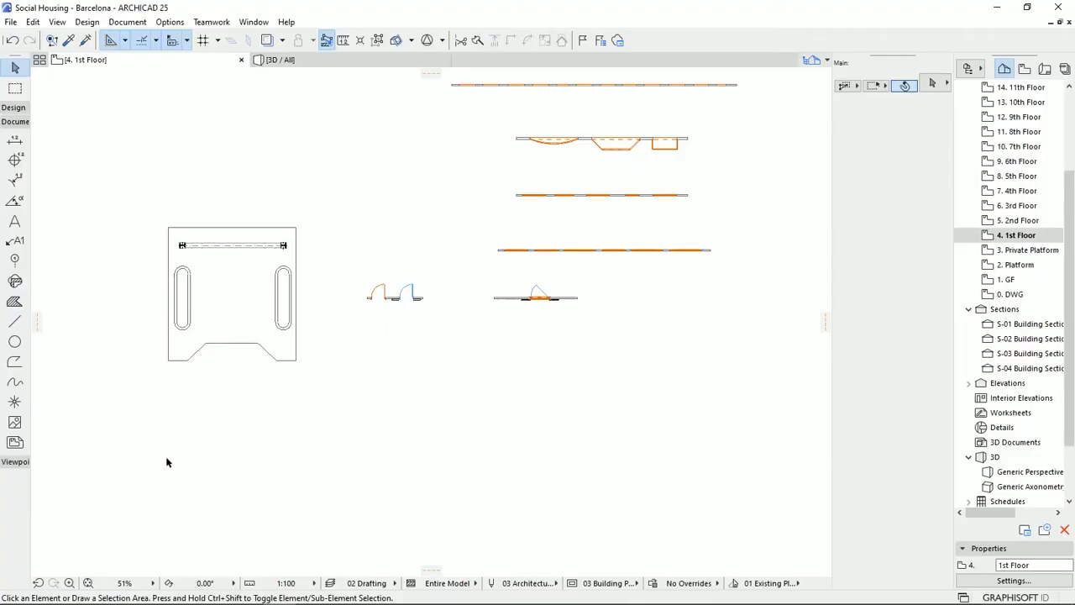
# Step: Draw a single sloping line in the empty area below the two doors with the Line tool
pyautogui.click(14, 324)
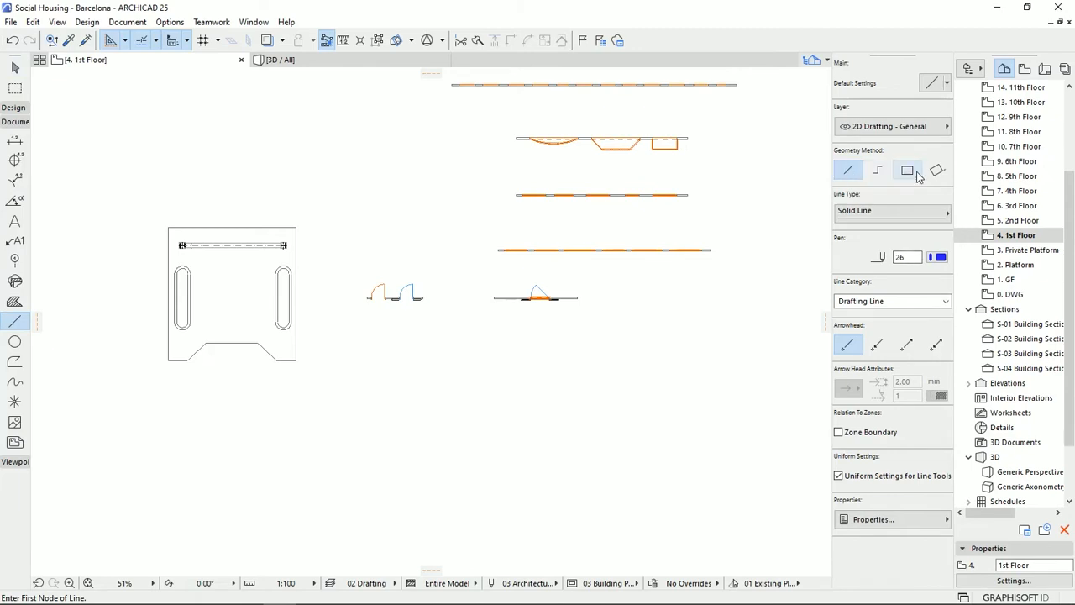
pyautogui.moveTo(408, 432); pyautogui.dragTo(441, 412, button='middle')
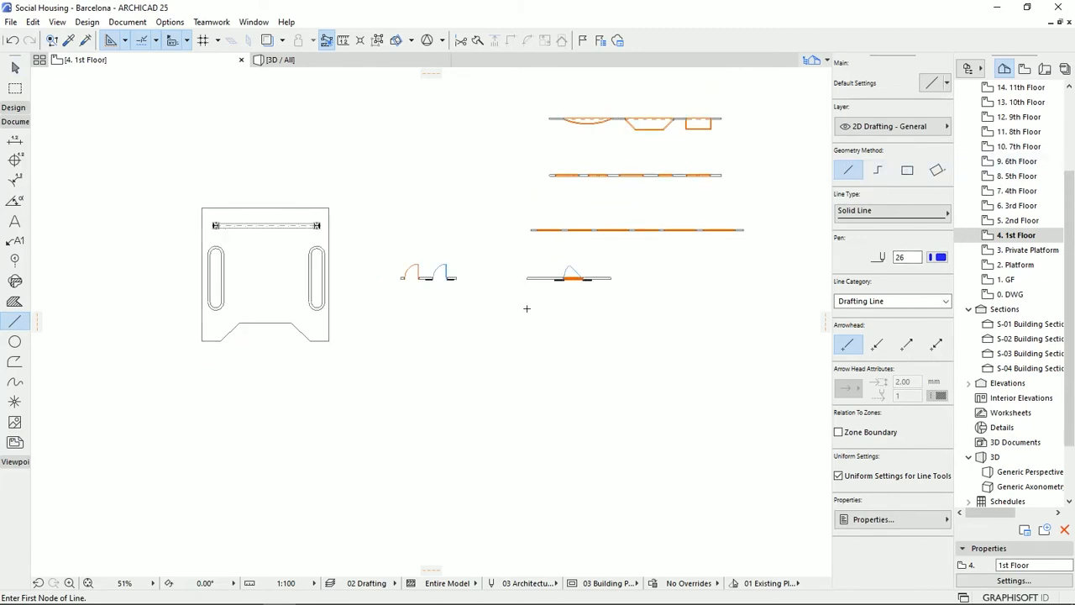
pyautogui.scroll(3, 411, 377)
pyautogui.scroll(3, 451, 309)
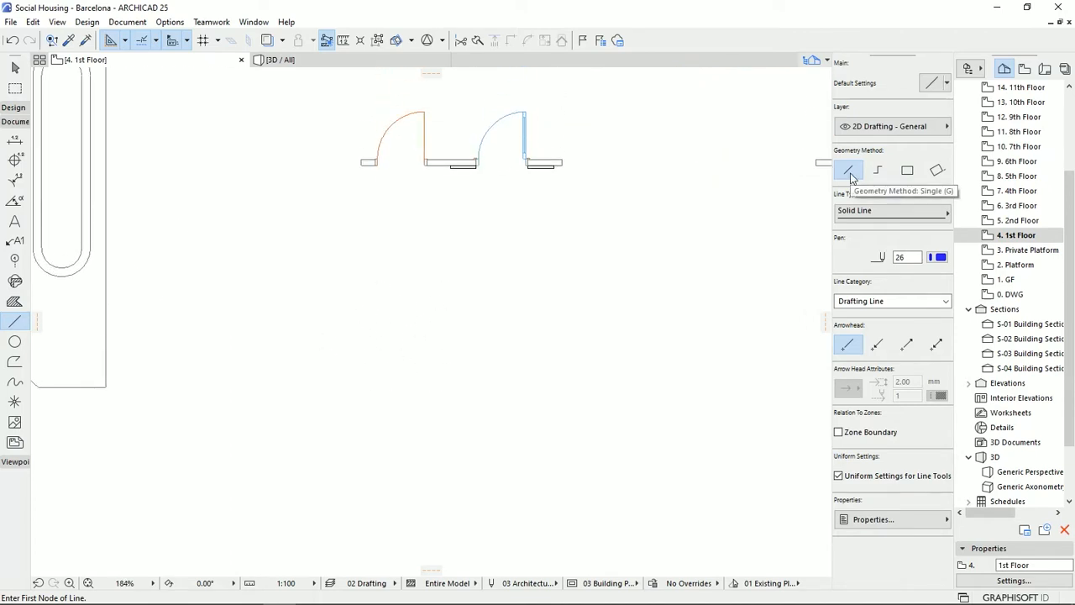
pyautogui.click(341, 328)
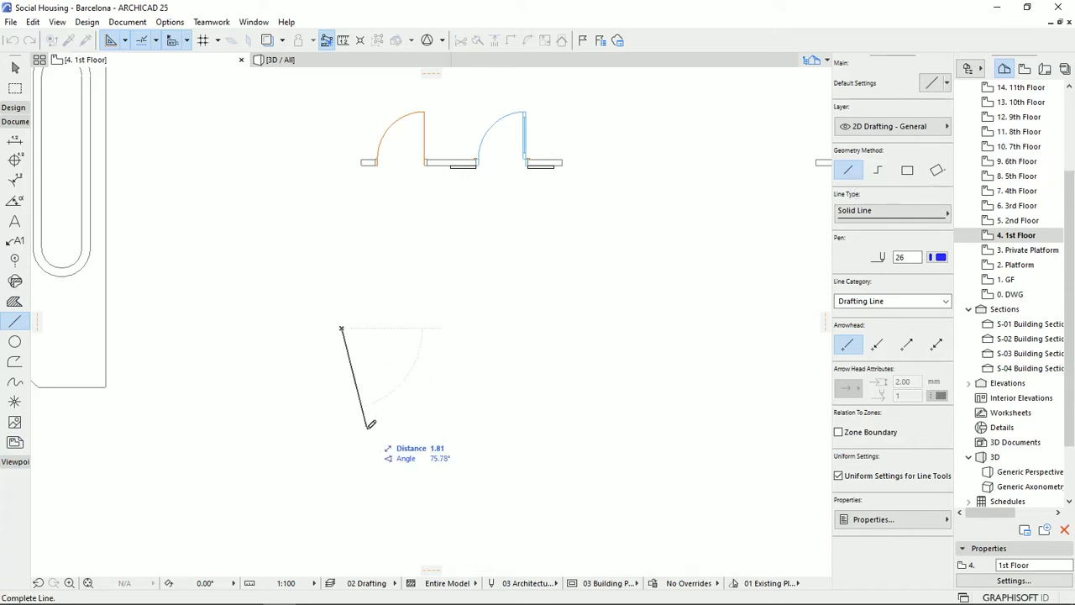
pyautogui.click(580, 271)
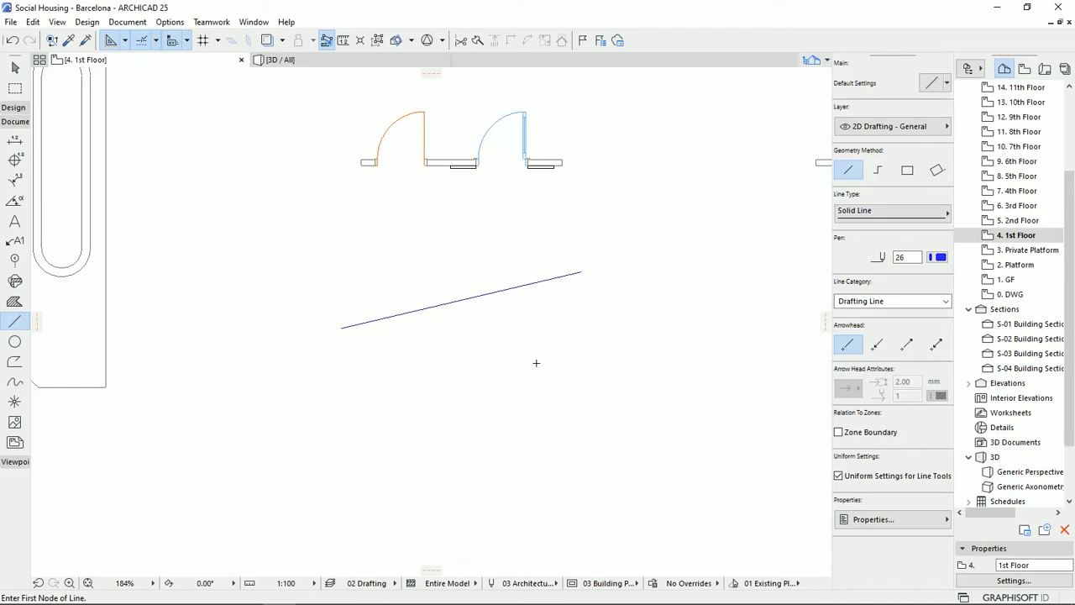
# Step: Draw a horizontal line with a length of 3 just below the sloping line
pyautogui.click(344, 372)
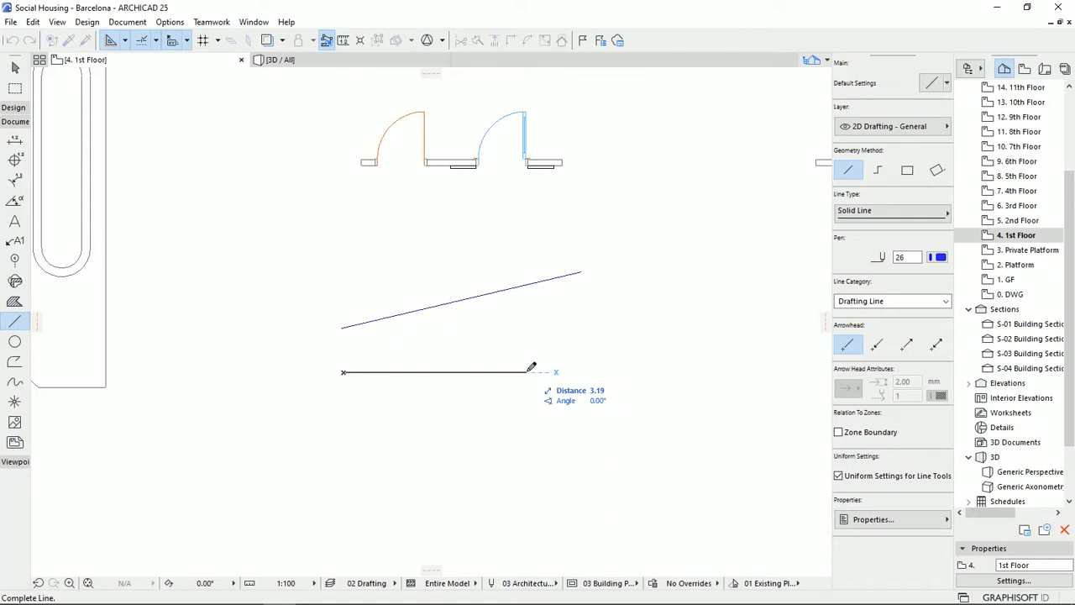
pyautogui.write('3')
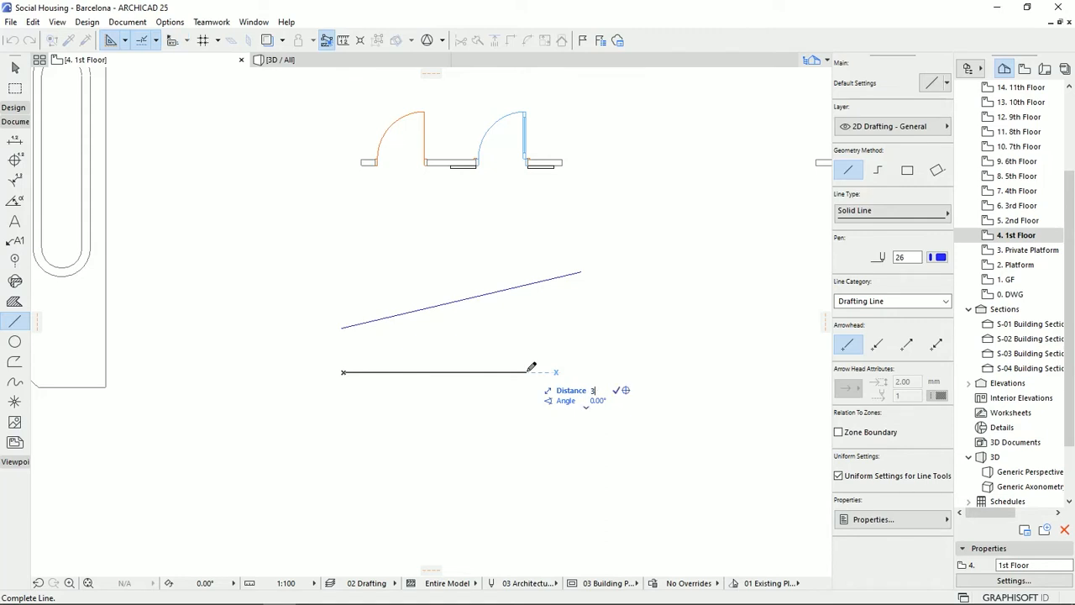
pyautogui.press('Return')
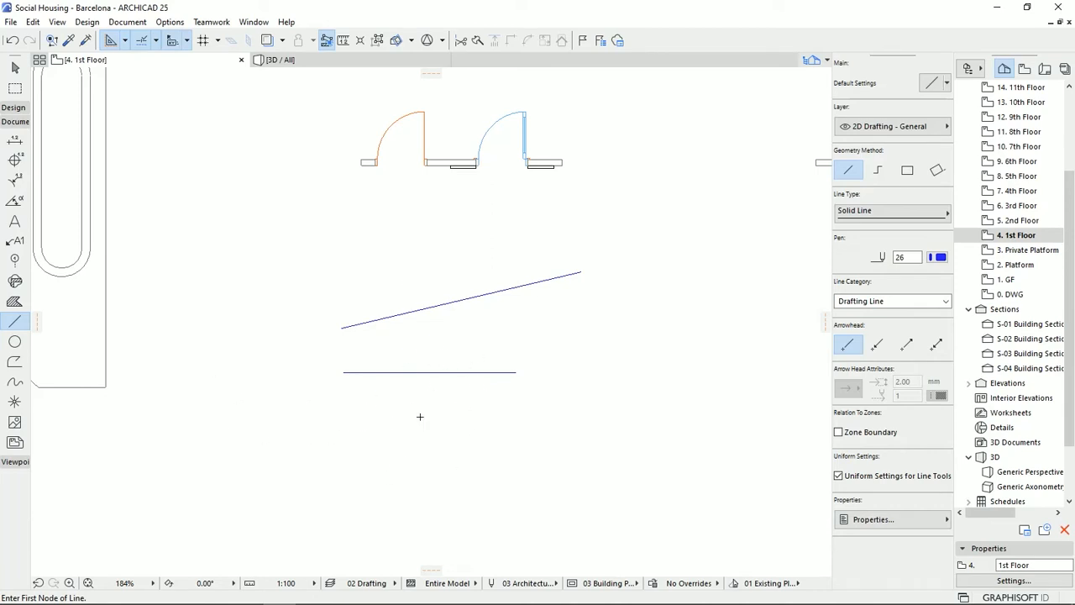
# Step: Draw a closed, irregular eight-segment outline below the horizontal line using the chained line method
pyautogui.scroll(-2, 588, 403)
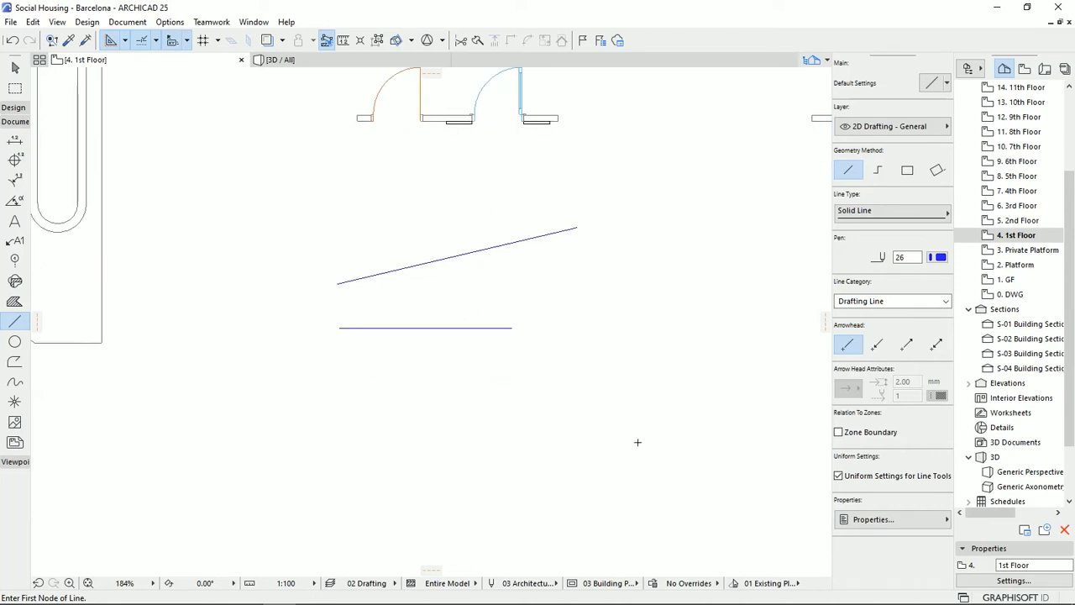
pyautogui.click(878, 169)
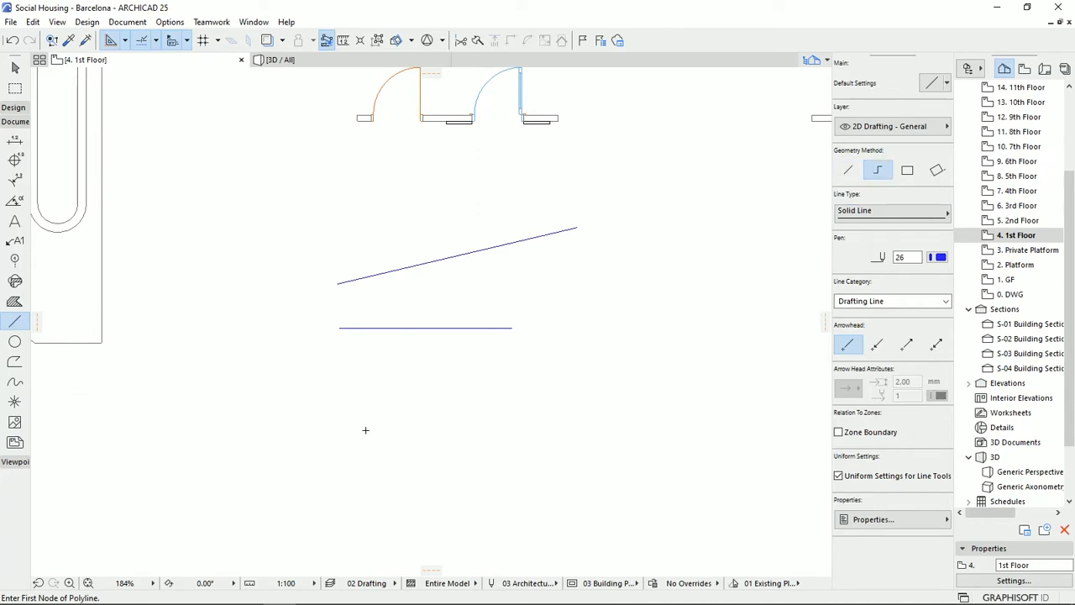
pyautogui.click(323, 437)
pyautogui.click(407, 479)
pyautogui.click(514, 406)
pyautogui.click(650, 343)
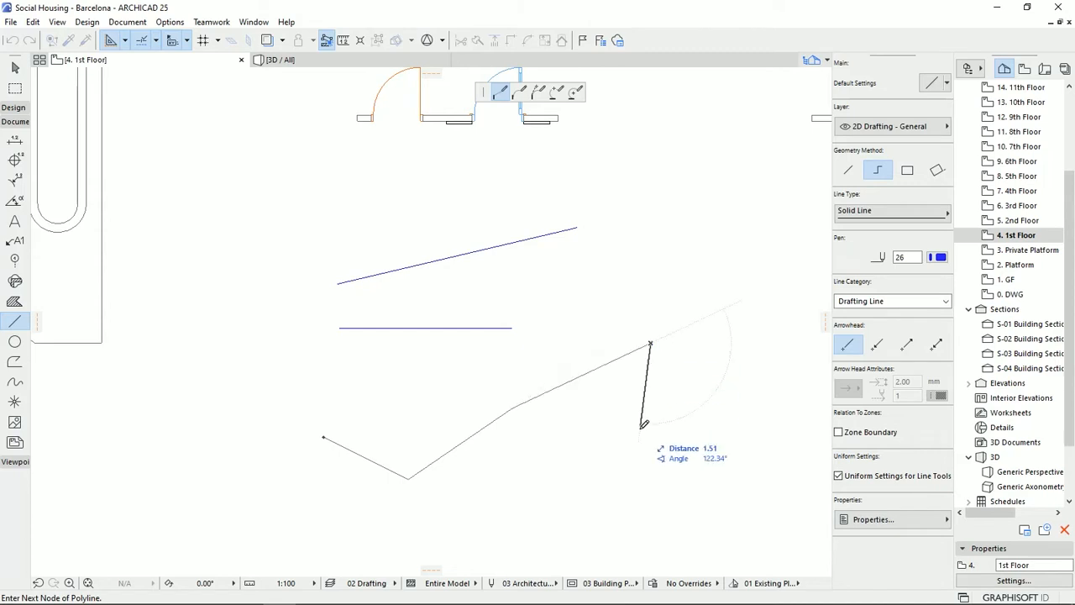
pyautogui.click(626, 496)
pyautogui.click(505, 495)
pyautogui.click(371, 564)
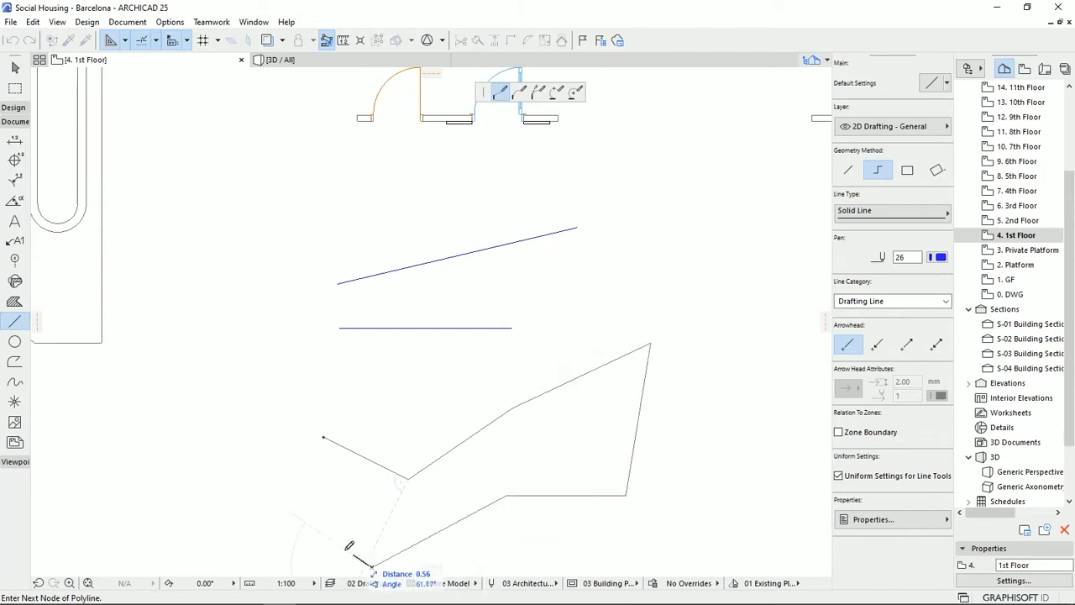
pyautogui.click(233, 486)
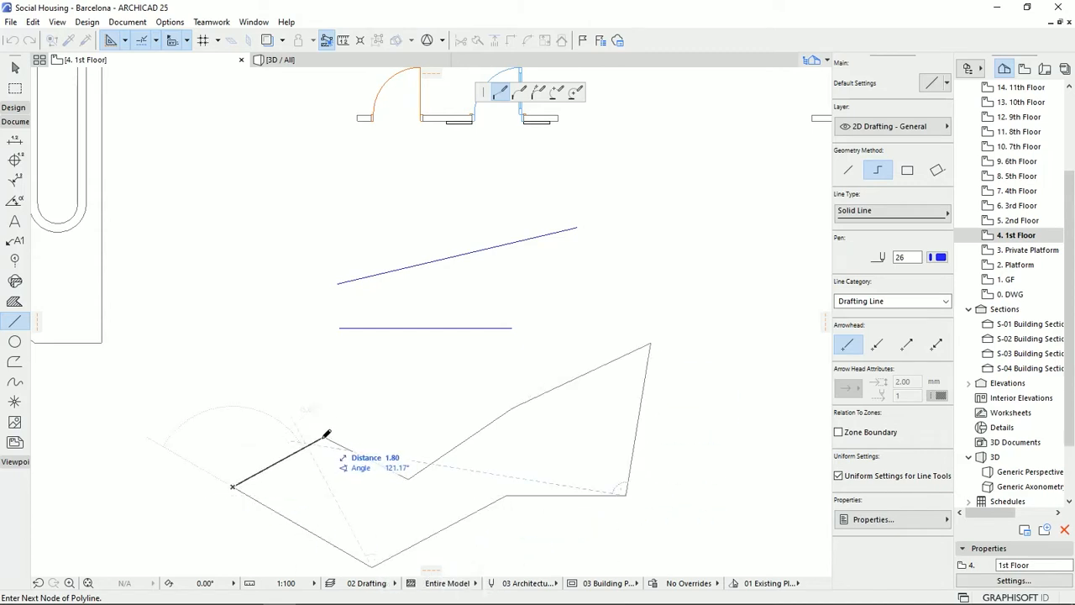
pyautogui.click(323, 437)
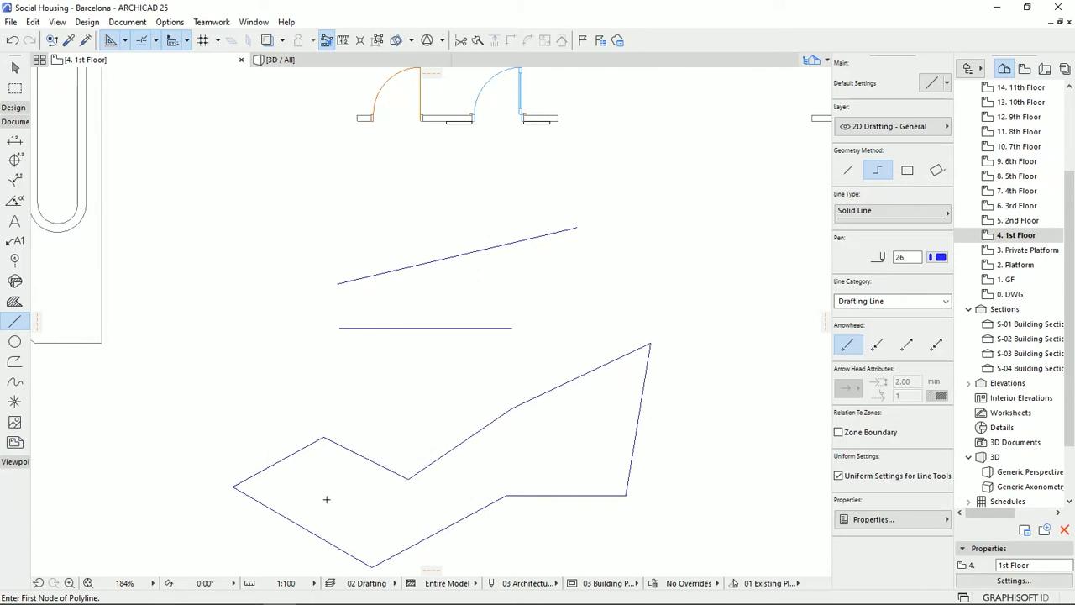
# Step: Select the whole outline as a group and clear it, then select only its short horizontal segment and deselect it
pyautogui.click(16, 69)
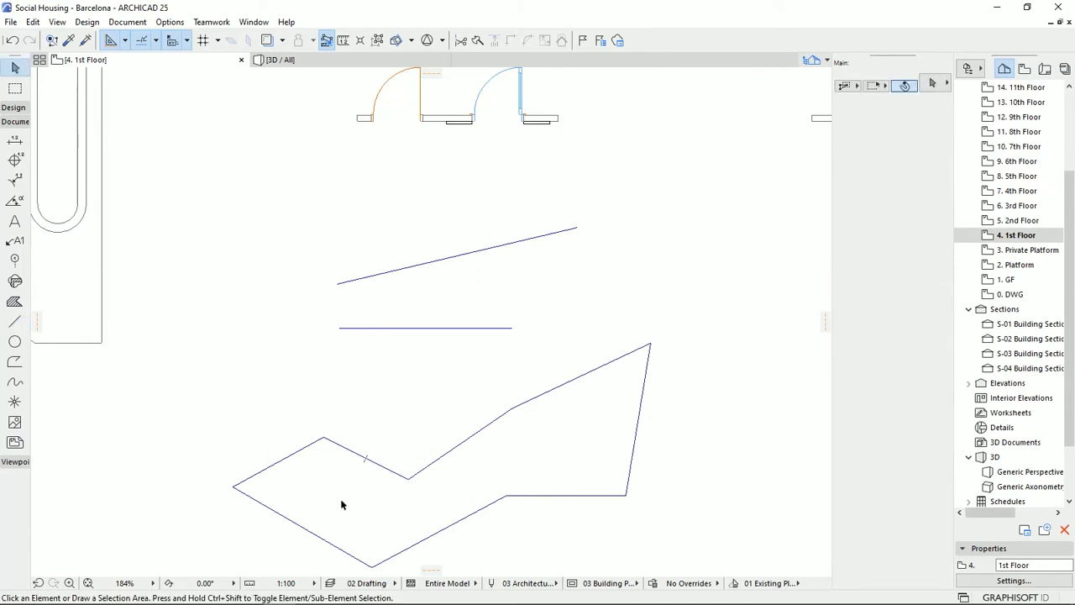
pyautogui.click(376, 464)
pyautogui.moveTo(550, 479); pyautogui.dragTo(540, 410, button='middle')
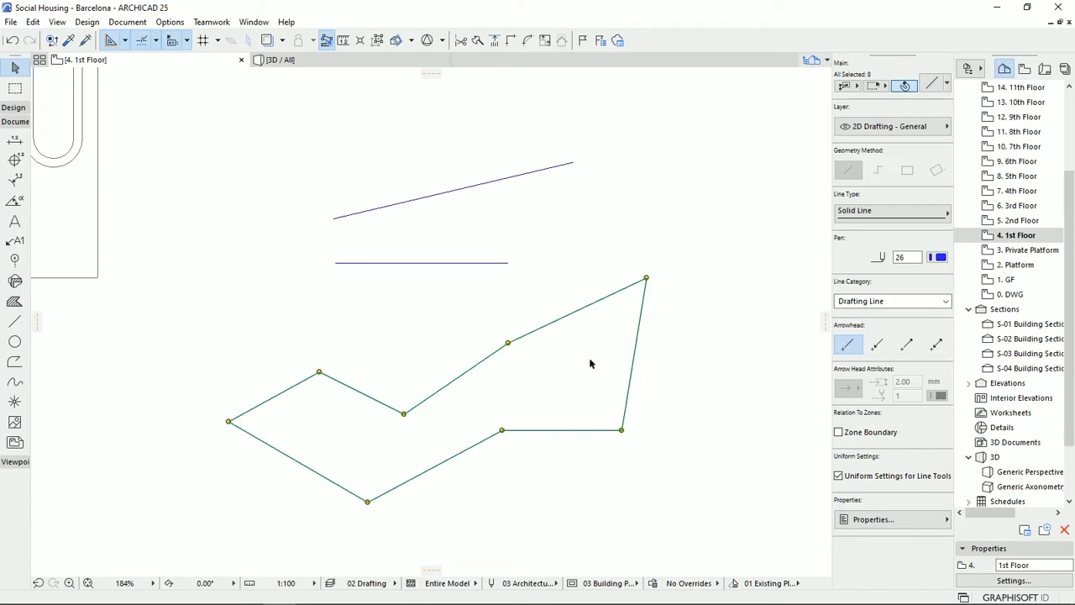
pyautogui.press('Escape')
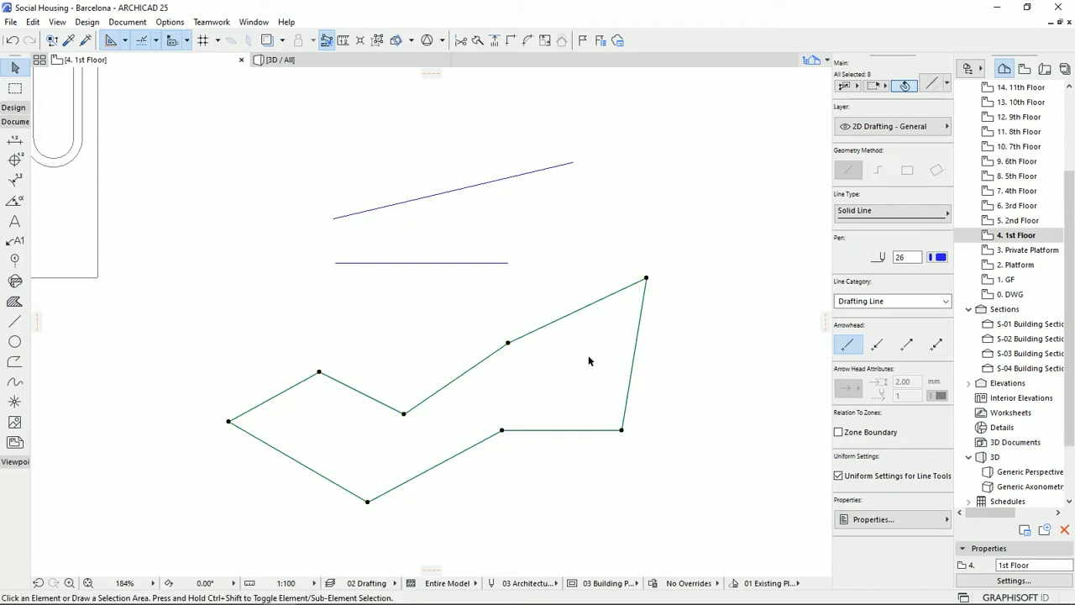
pyautogui.press('Escape')
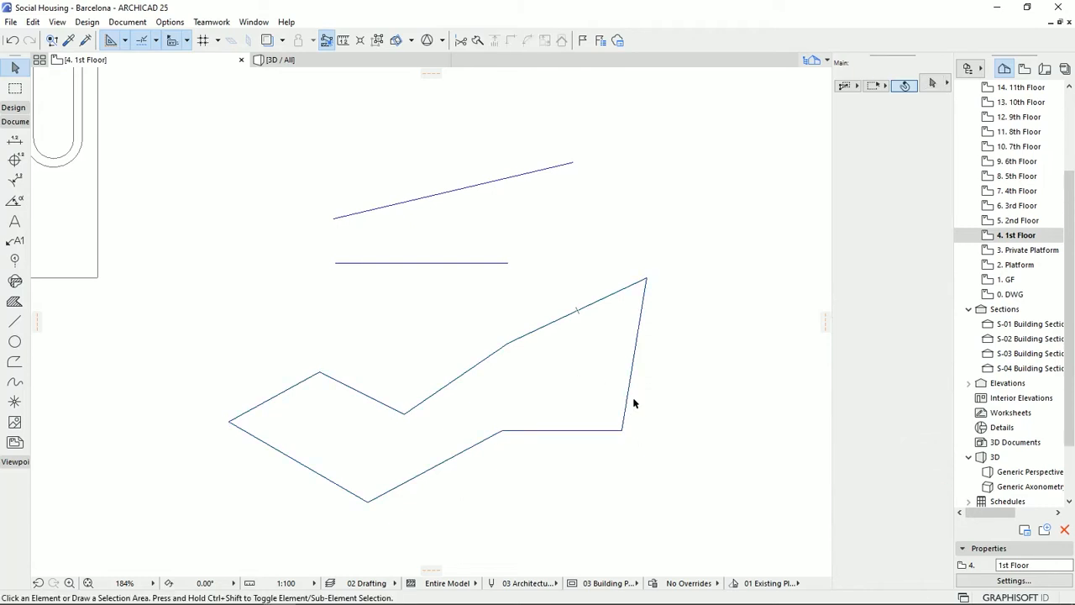
pyautogui.click(561, 430)
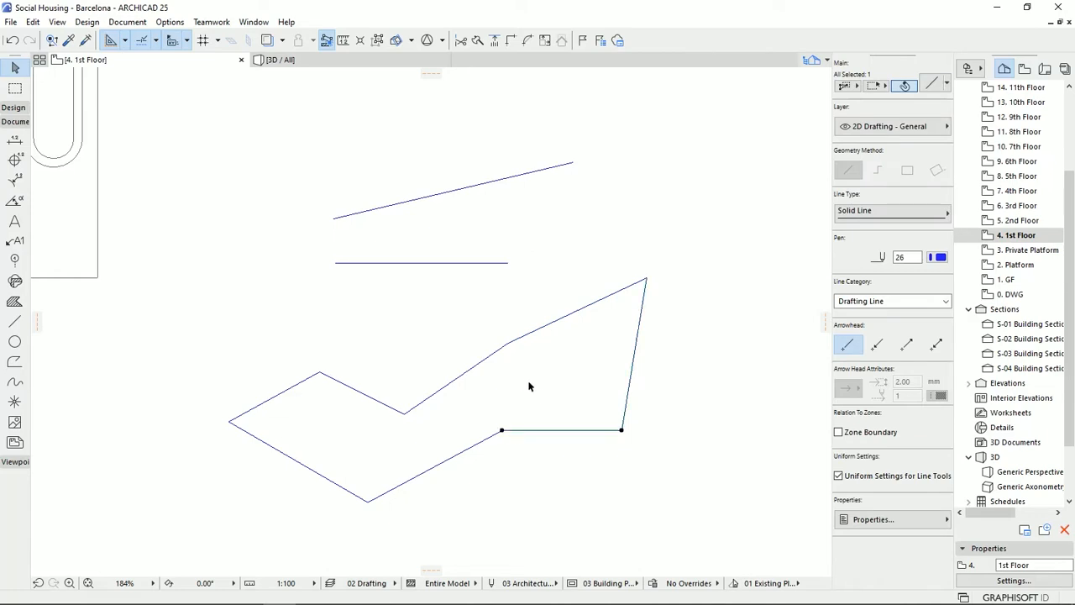
pyautogui.press('Escape')
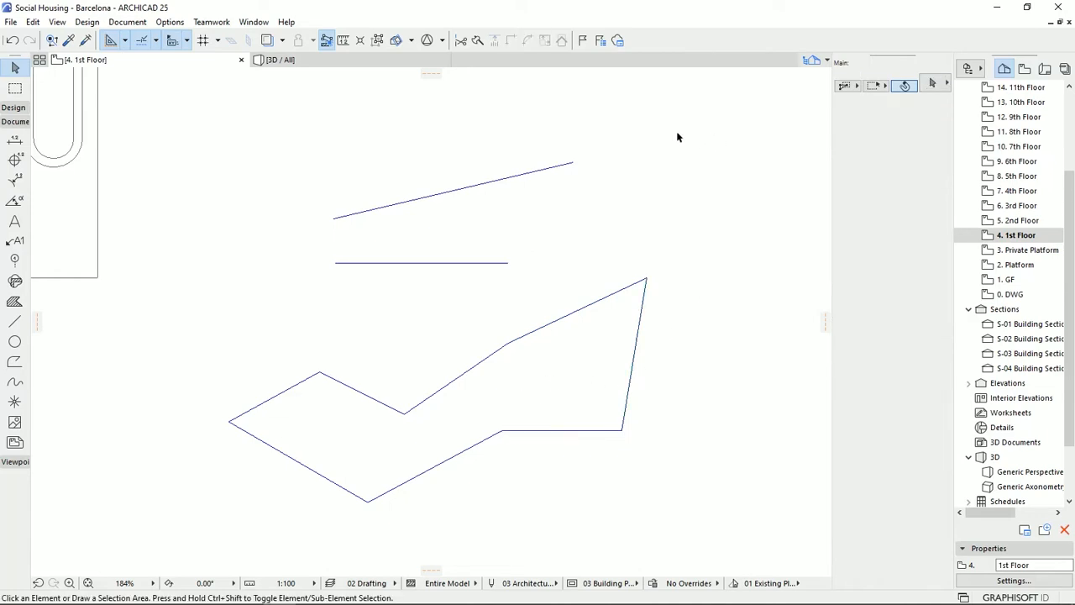
# Step: Select both single lines and the closed outline together, shift them slightly up and to the right, and clear the selection
pyautogui.moveTo(669, 159); pyautogui.dragTo(259, 541)
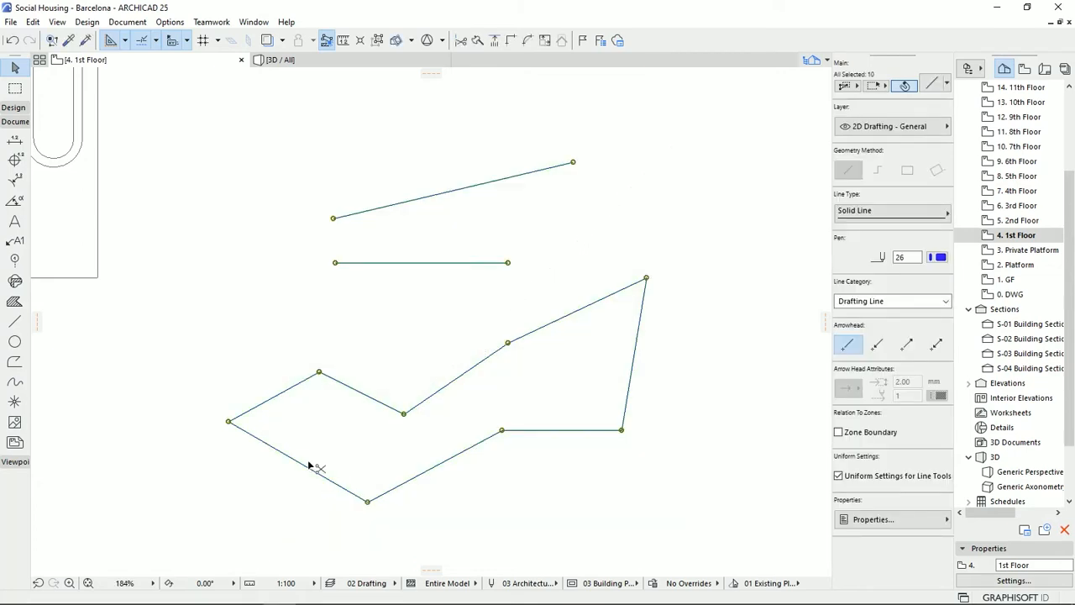
pyautogui.moveTo(508, 342); pyautogui.dragTo(516, 335)
pyautogui.click(553, 500)
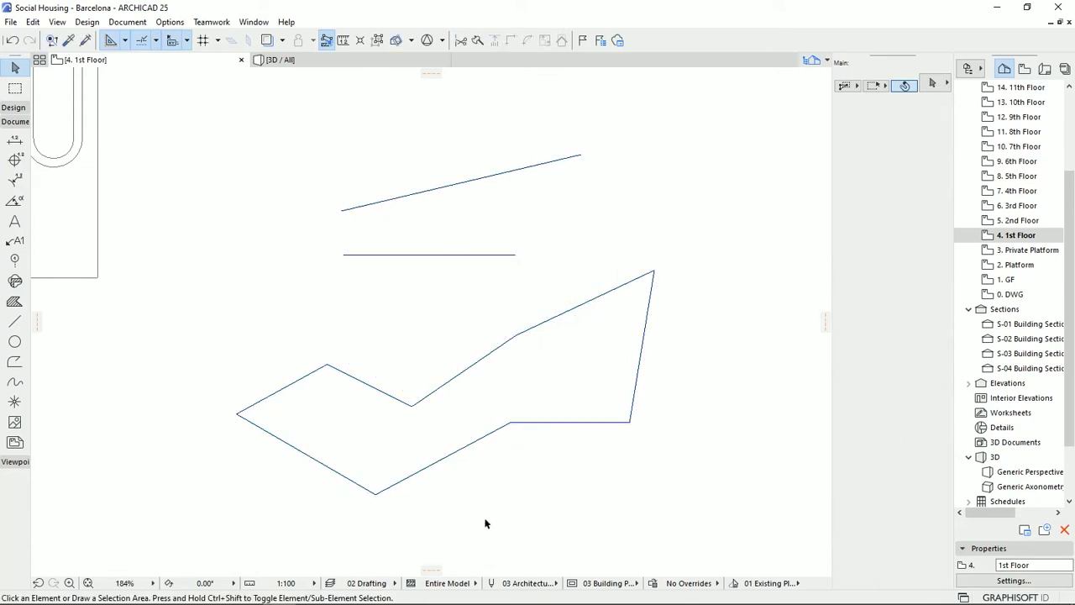
# Step: Draw an upright rectangle to the right of the closed outline using the Line tool's rectangle method
pyautogui.click(14, 321)
pyautogui.moveTo(744, 257)
pyautogui.mouseDown(button='middle')
pyautogui.moveTo(691, 283)
pyautogui.moveTo(571, 264)
pyautogui.mouseUp(button='middle')
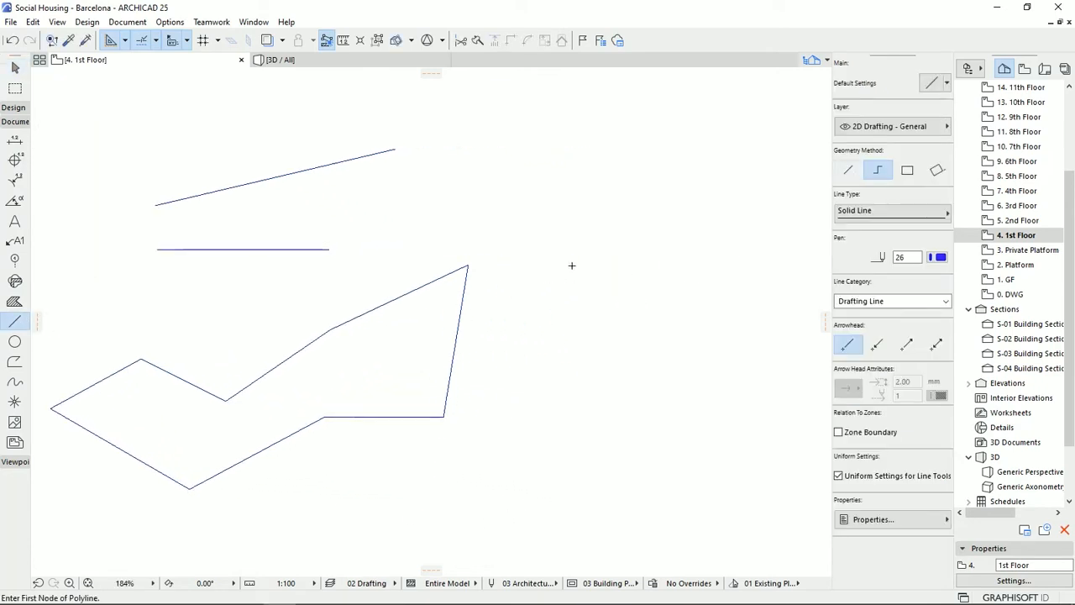
pyautogui.click(909, 174)
pyautogui.click(576, 405)
pyautogui.click(689, 283)
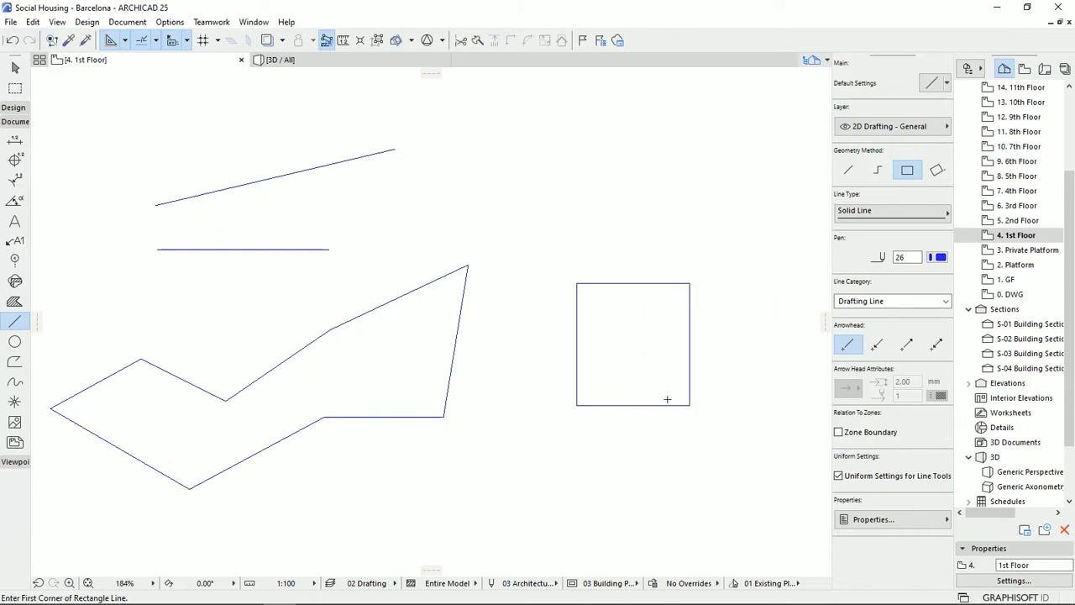
# Step: Draw a tilted rectangle above and to the right of the upright one using the rotated rectangle method
pyautogui.click(936, 171)
pyautogui.moveTo(686, 259); pyautogui.dragTo(506, 297, button='middle')
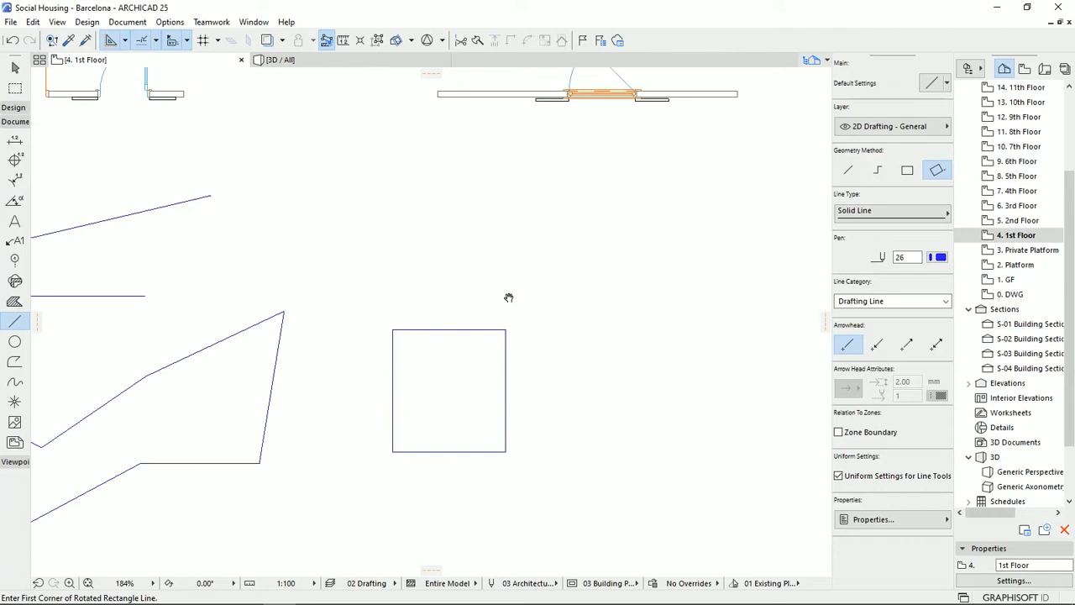
pyautogui.click(527, 246)
pyautogui.click(659, 286)
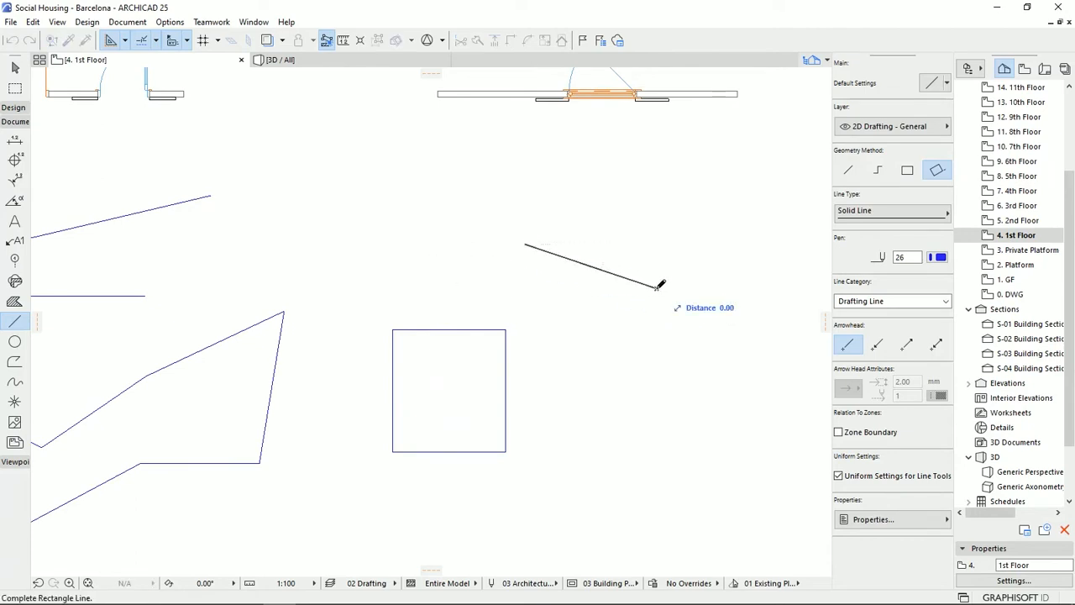
pyautogui.click(692, 181)
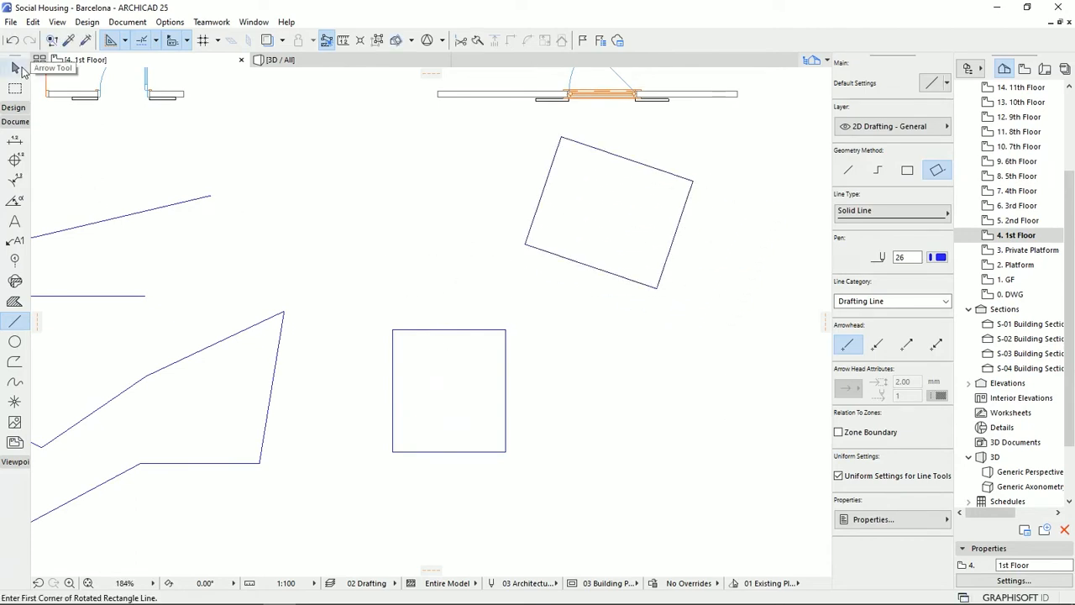
# Step: Select the upright rectangle to check that its four sides are picked together, then clear the selection
pyautogui.click(15, 68)
pyautogui.click(457, 333)
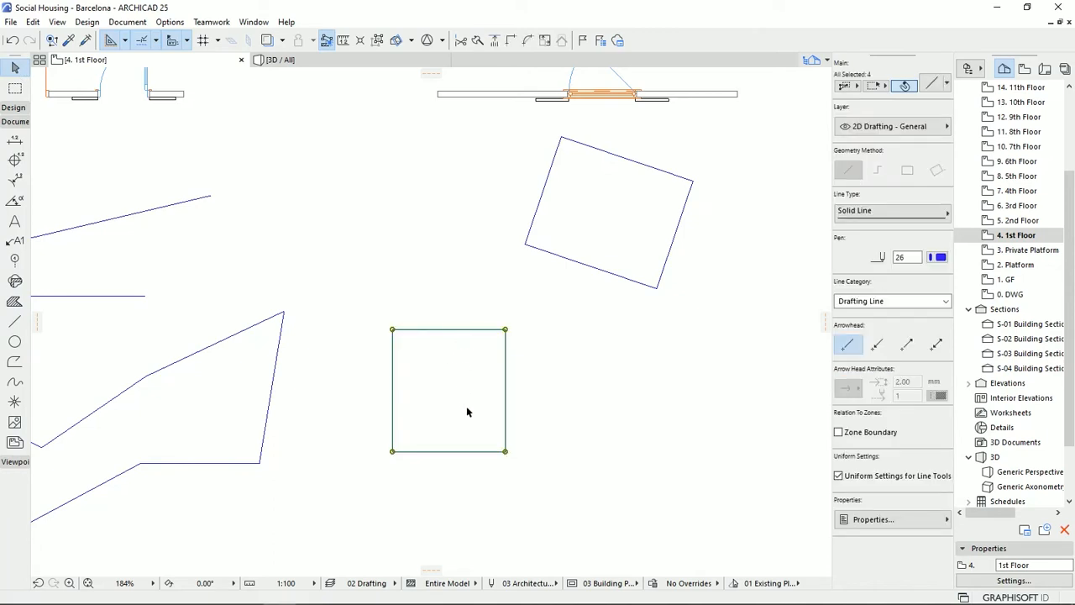
pyautogui.hscroll(-1, 396, 332)
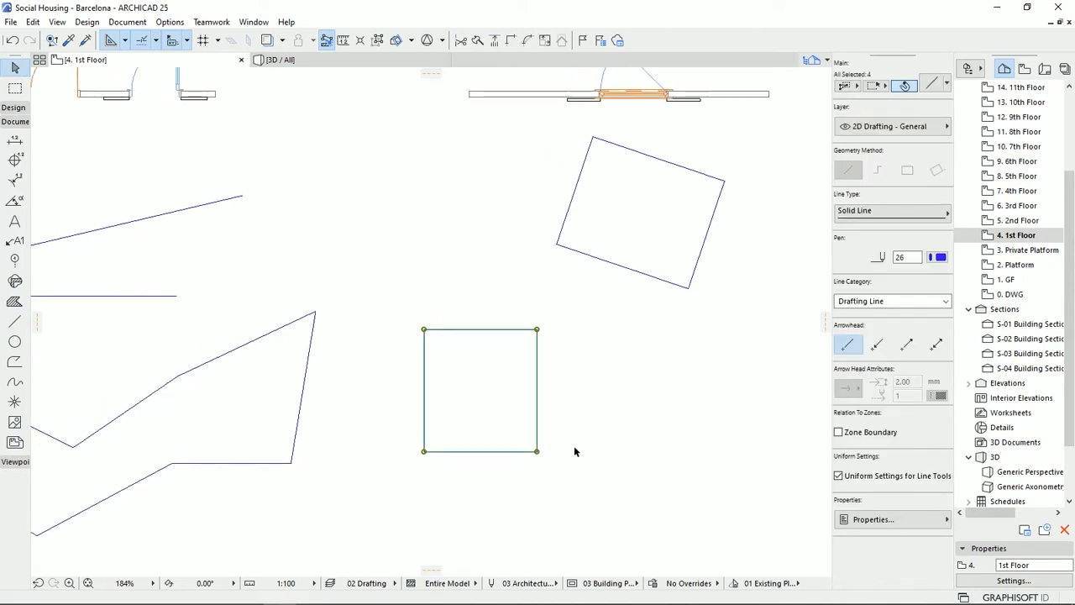
pyautogui.moveTo(388, 470); pyautogui.dragTo(469, 442, button='middle')
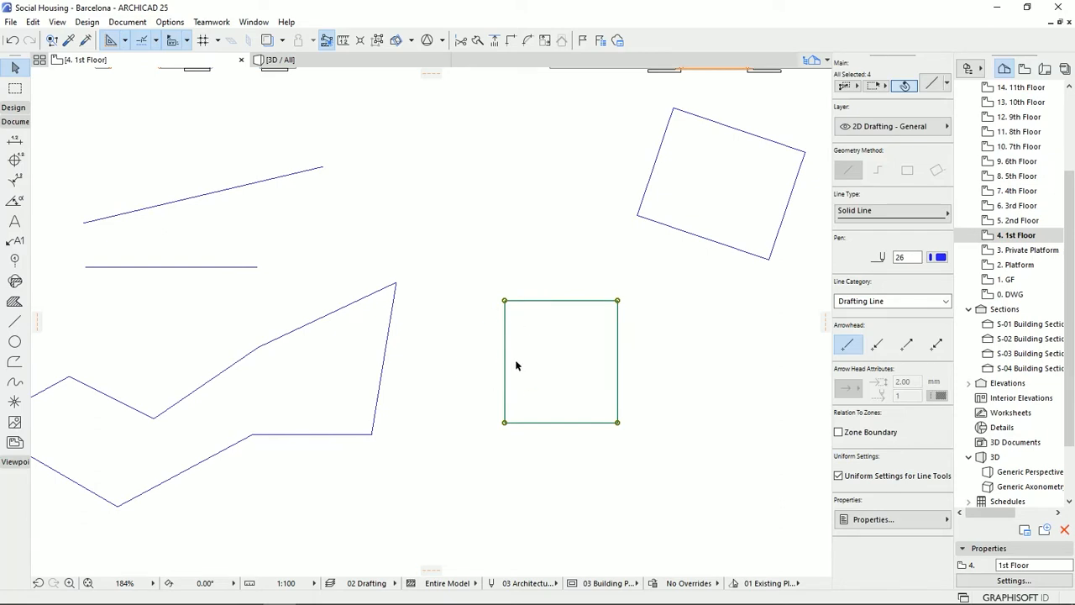
pyautogui.click(446, 239)
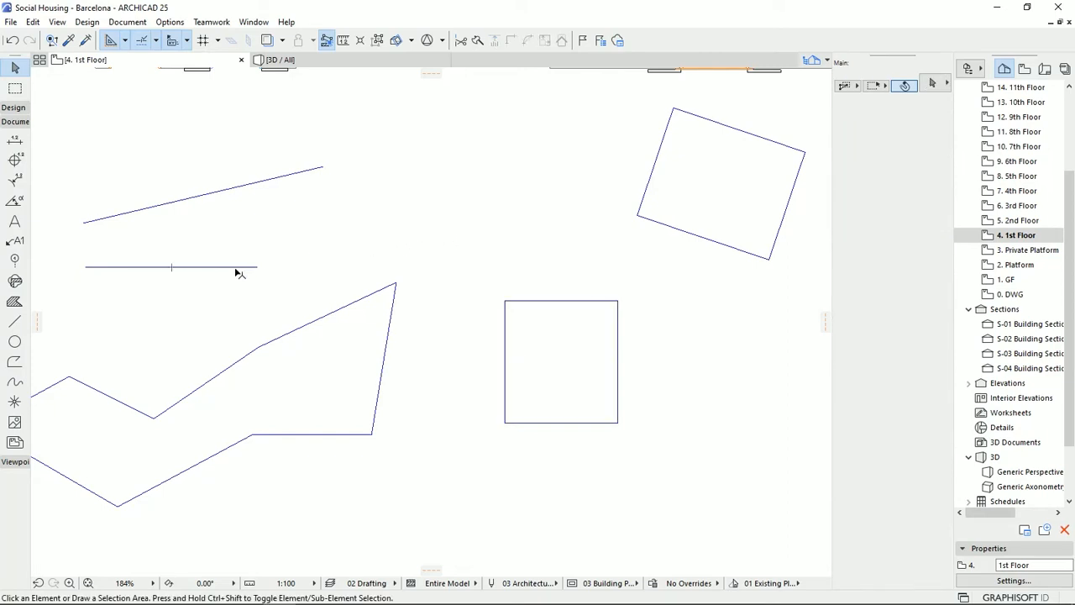
# Step: Clear the multi-element selection, select only the slanted single line above the horizontal one, and set its pen to 6
pyautogui.hotkey('ctrl', 'a')
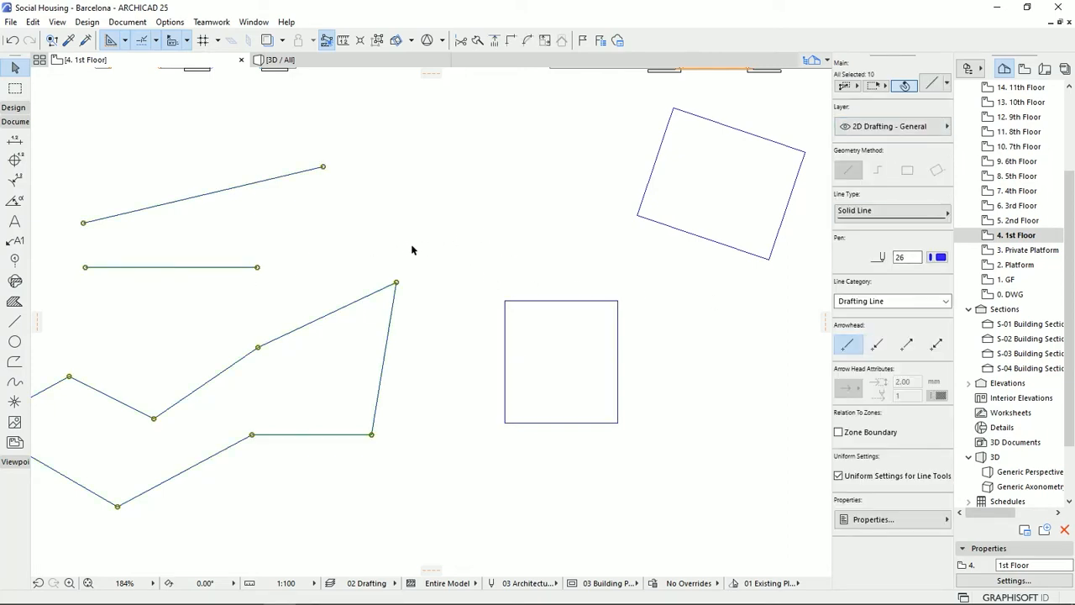
pyautogui.hotkey('ctrl', 'shift')
pyautogui.click(390, 227)
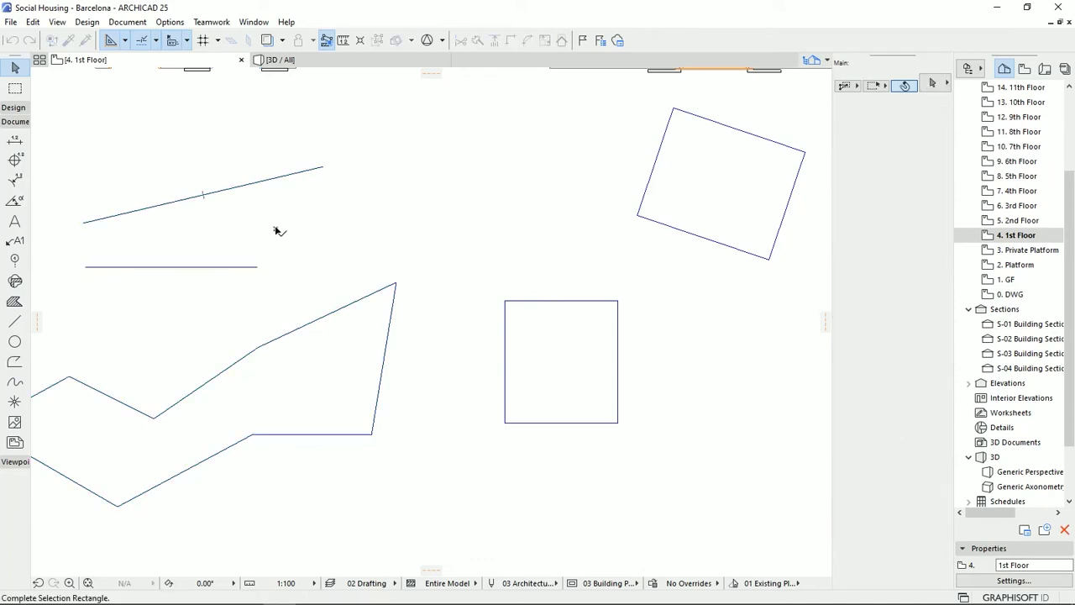
pyautogui.click(266, 181)
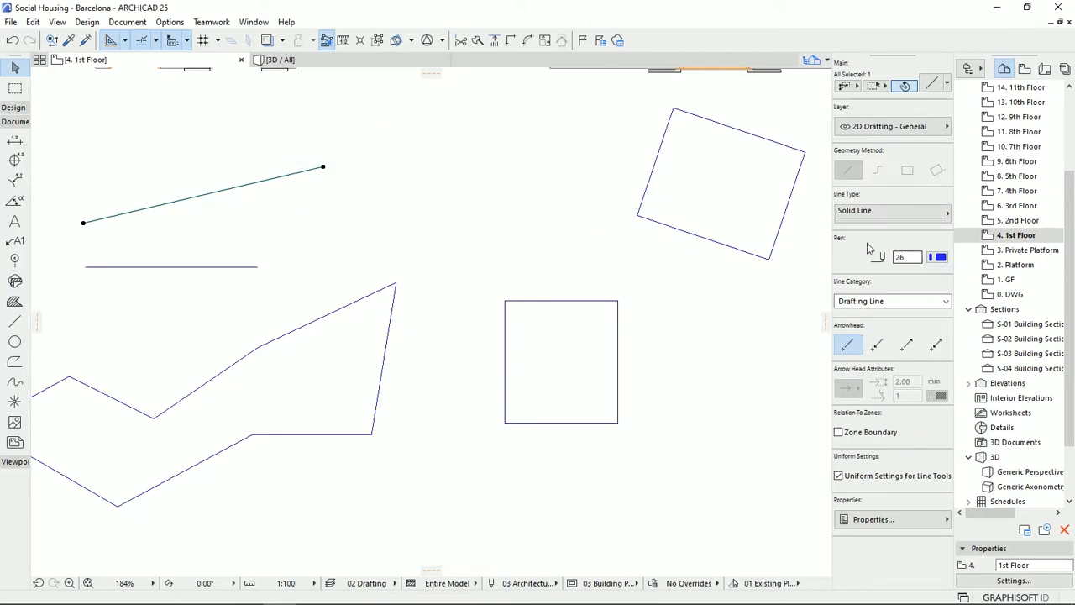
pyautogui.click(939, 257)
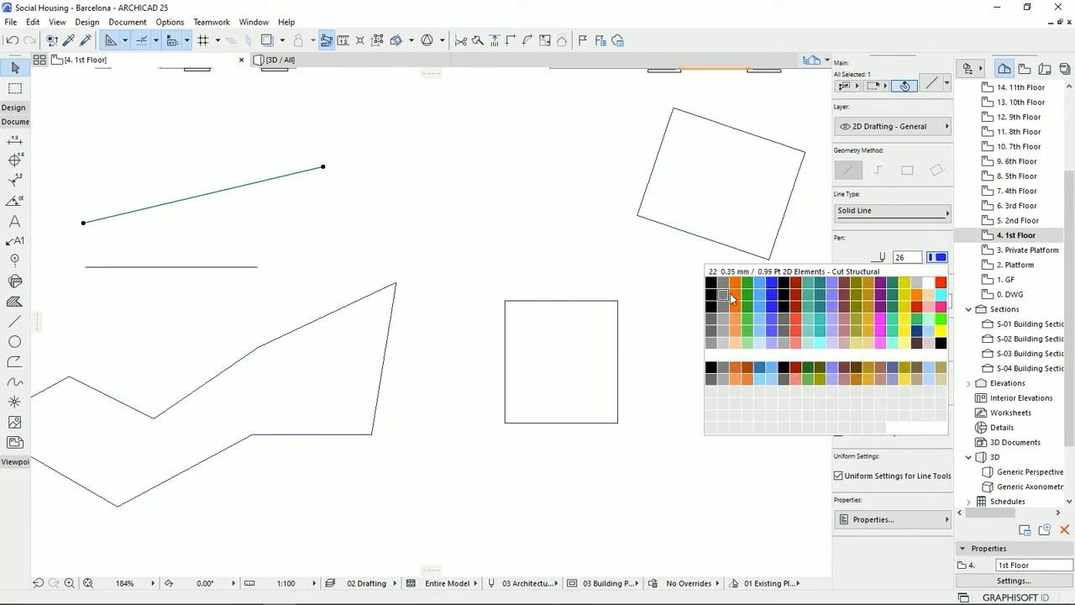
pyautogui.click(747, 344)
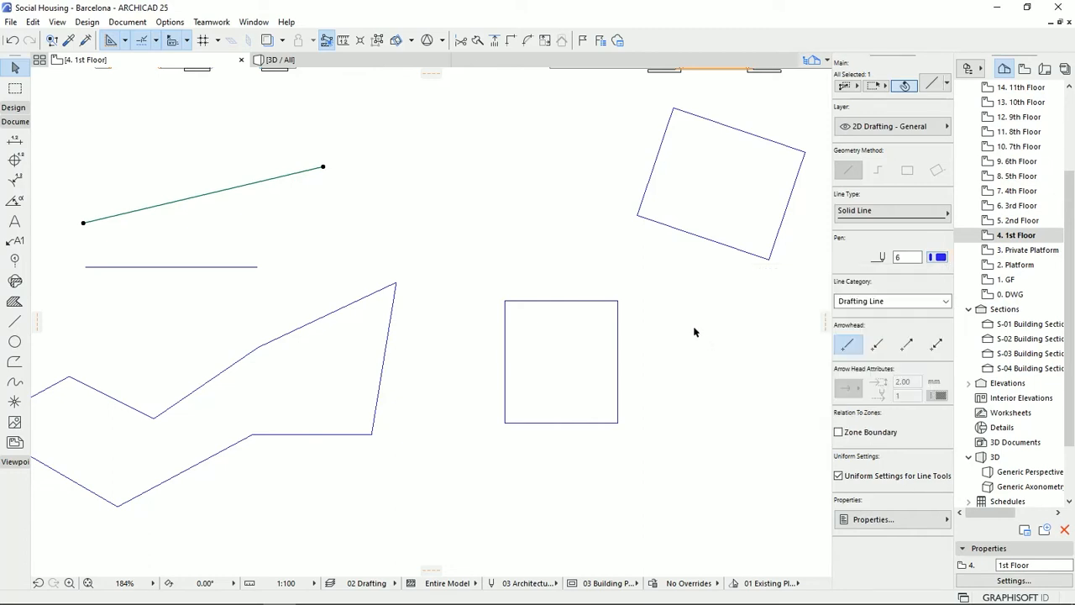
# Step: Try the Sketch line type on the slanted line, and settle on Dashed instead
pyautogui.click(862, 215)
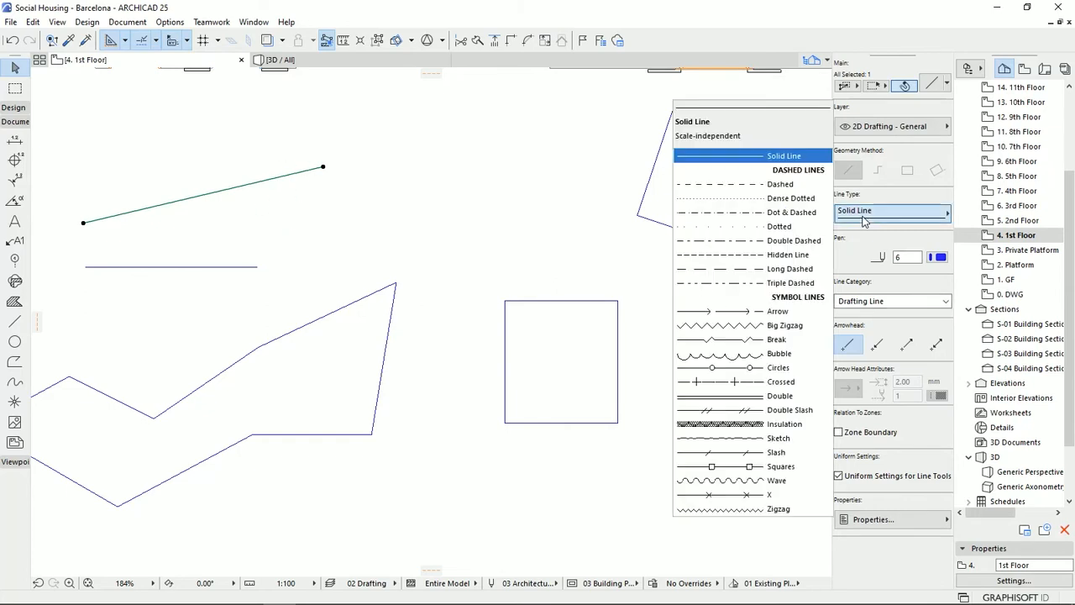
pyautogui.click(758, 440)
pyautogui.click(897, 215)
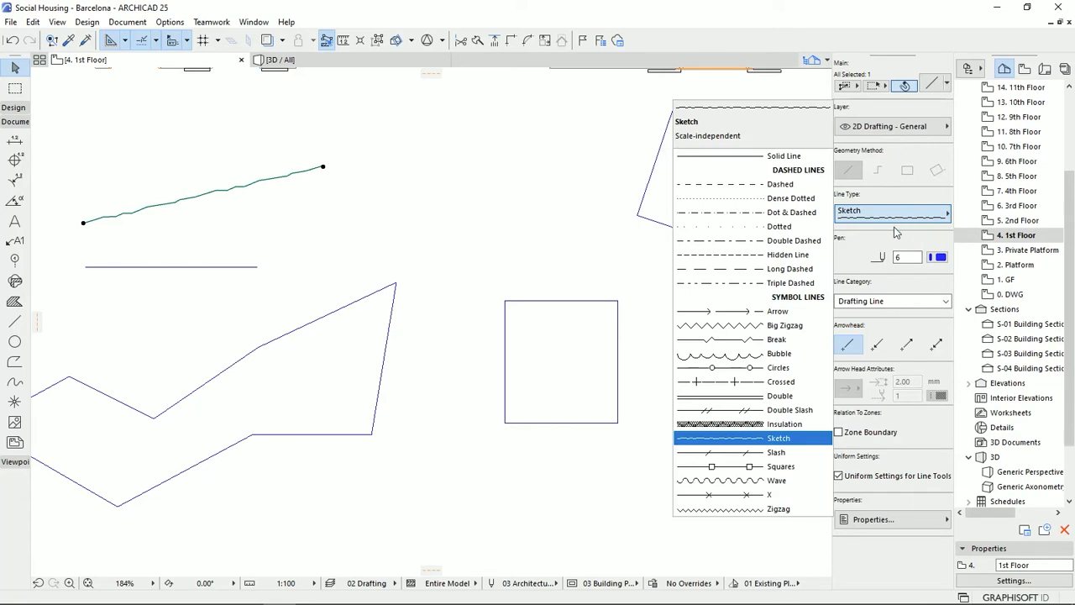
pyautogui.click(756, 184)
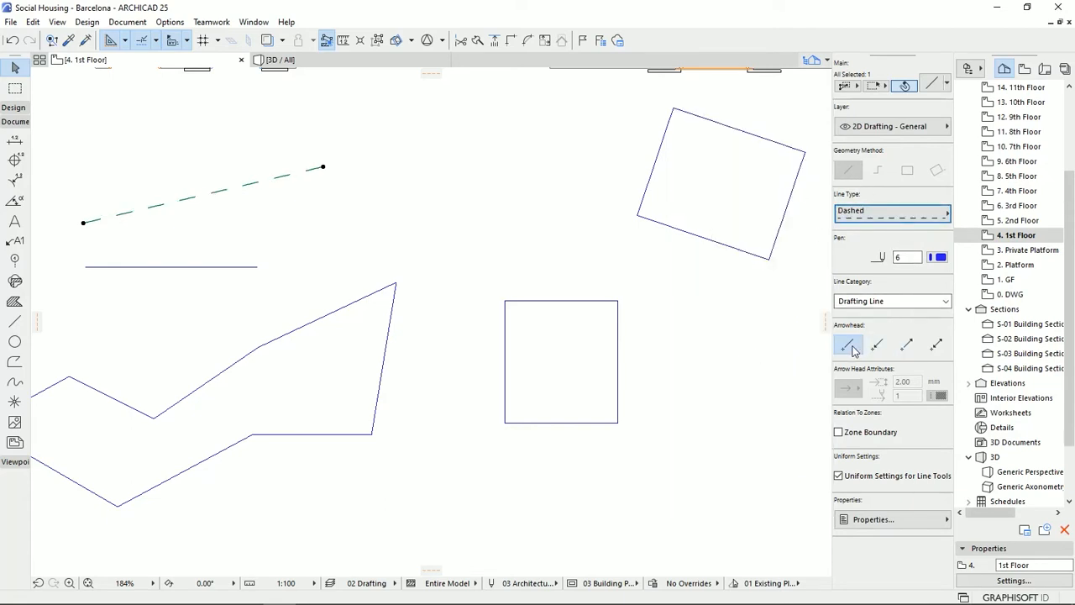
# Step: Try arrowheads at only the start and only the end of the dashed line, and settle on arrowheads at both ends
pyautogui.click(878, 345)
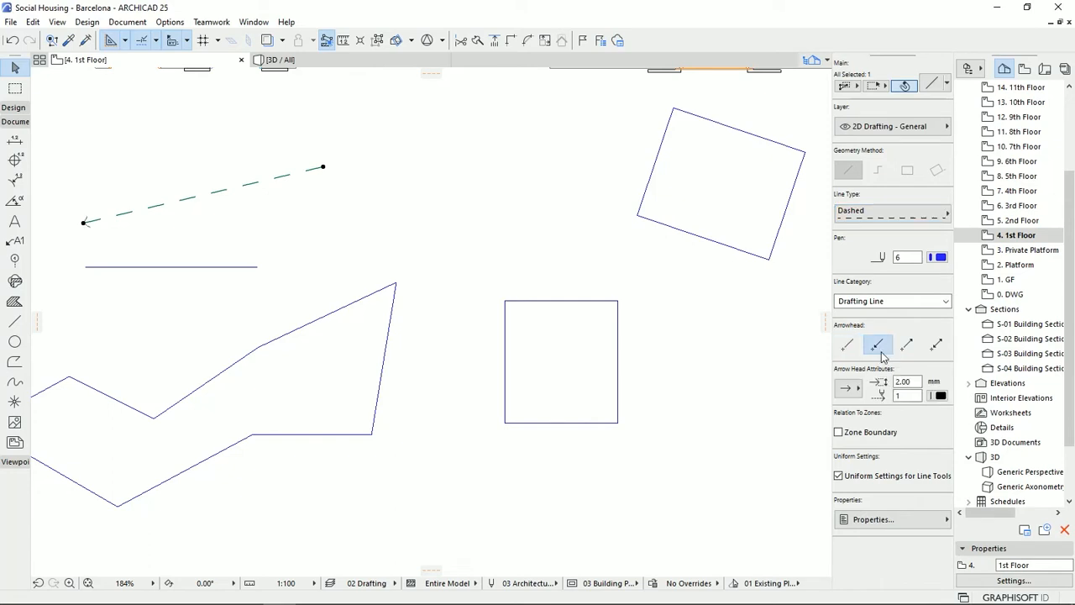
pyautogui.click(909, 345)
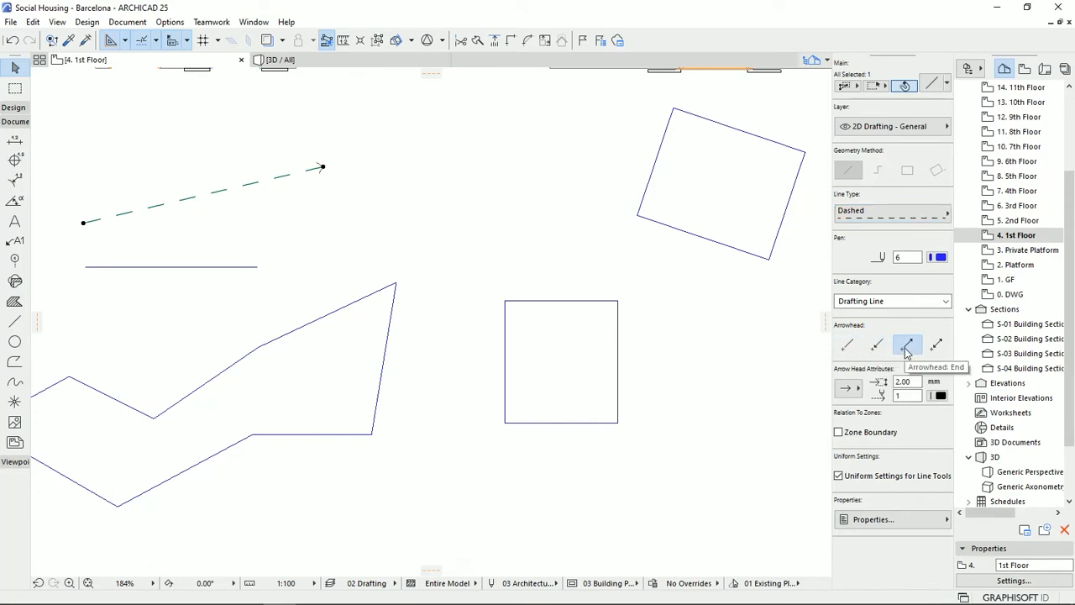
pyautogui.click(936, 345)
# Step: Change the dashed line's arrowheads to filled black triangles and set their size to 4 mm
pyautogui.moveTo(209, 191)
pyautogui.mouseDown(button='middle')
pyautogui.moveTo(220, 188)
pyautogui.moveTo(292, 247)
pyautogui.mouseUp(button='middle')
pyautogui.scroll(2, 303, 247)
pyautogui.scroll(3, 310, 246)
pyautogui.click(846, 387)
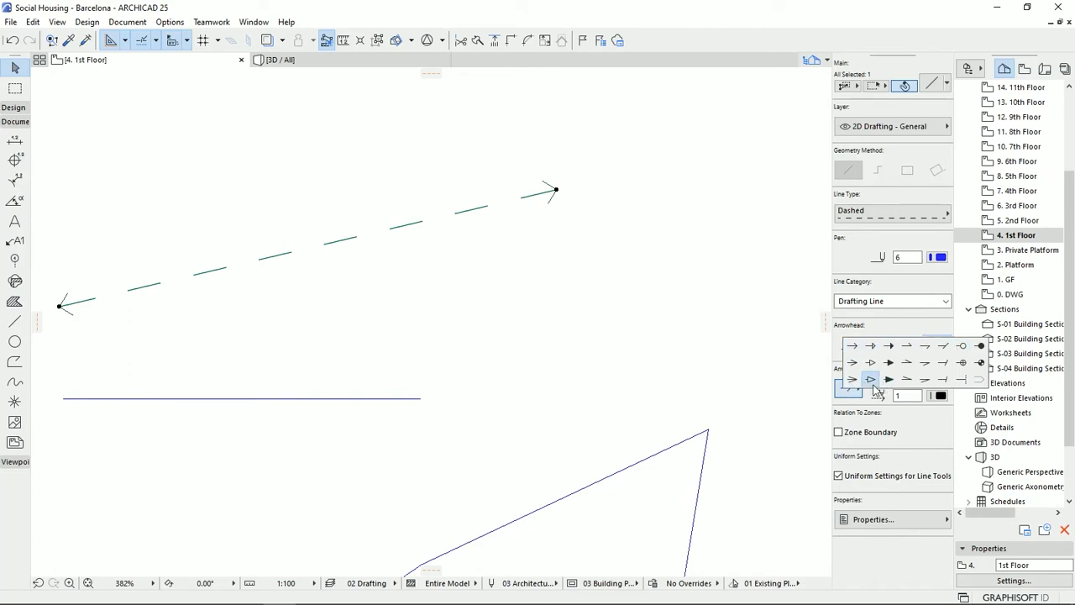
pyautogui.click(889, 363)
pyautogui.click(907, 381)
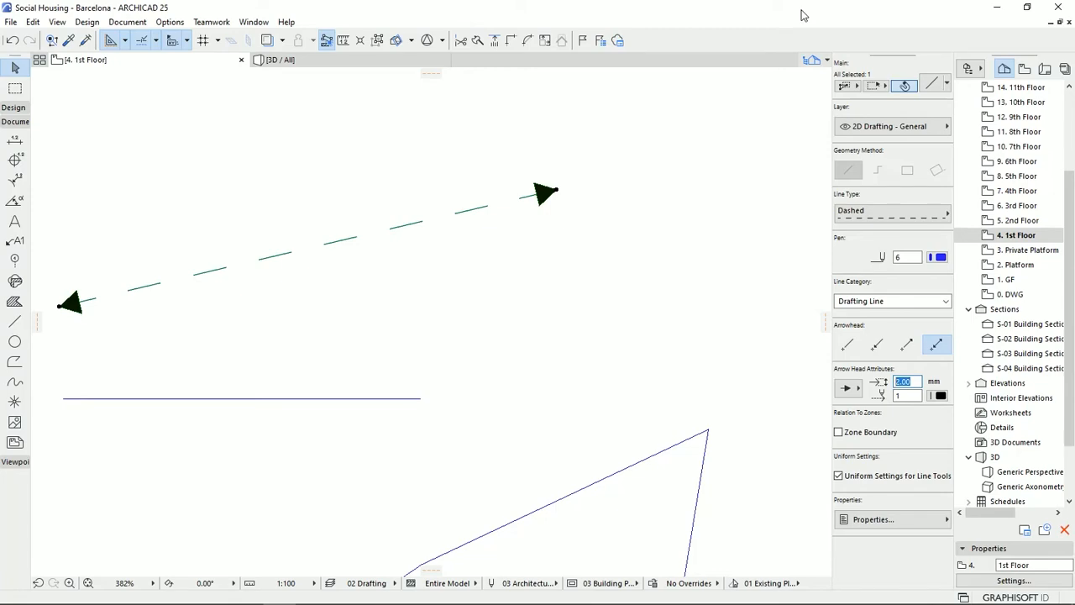
pyautogui.write('4')
pyautogui.press('Return')
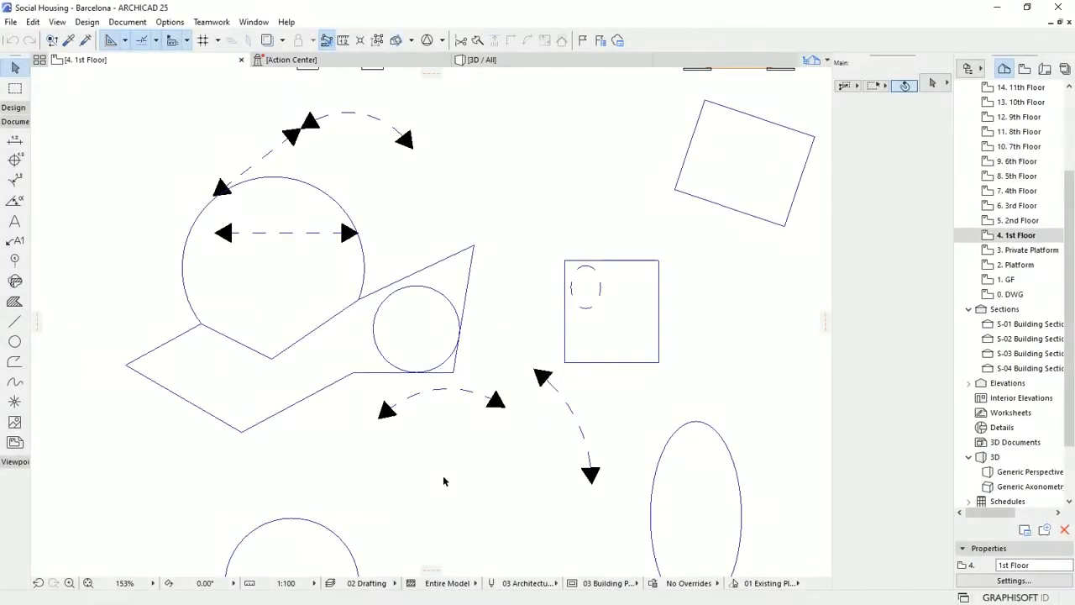
# Step: Close the Action Center tab
pyautogui.click(410, 62)
pyautogui.click(441, 60)
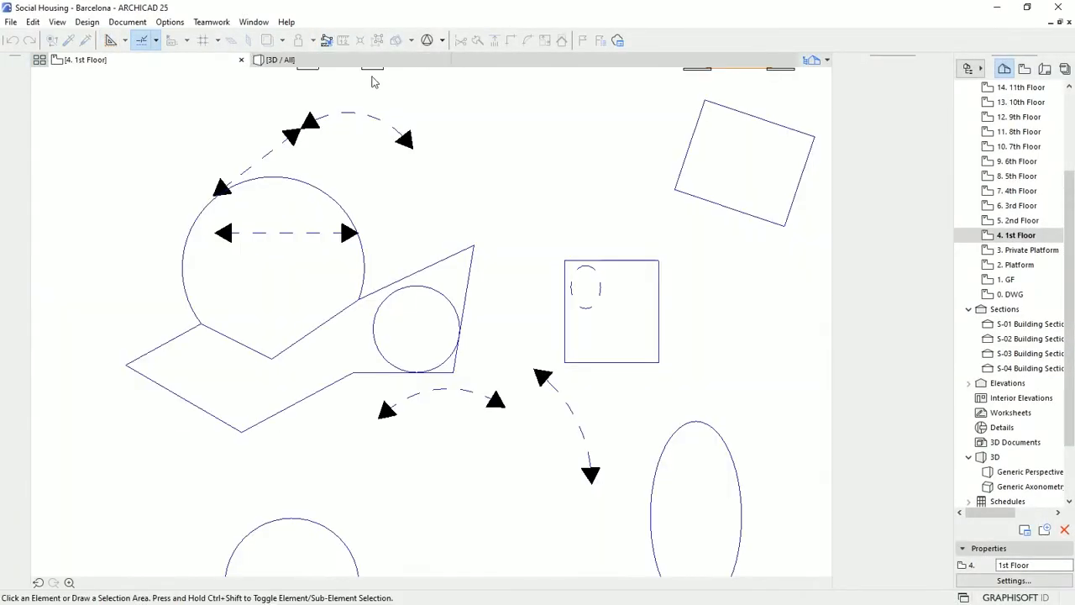
# Step: Draw a 120° arc with a radius of 3 in an empty area of the plan, using the Arc/Circle tool's centerpoint and radius method
pyautogui.moveTo(460, 510)
pyautogui.mouseDown(button='middle')
pyautogui.moveTo(445, 482)
pyautogui.moveTo(462, 417)
pyautogui.mouseUp(button='middle')
pyautogui.scroll(-1, 449, 439)
pyautogui.scroll(-1, 463, 417)
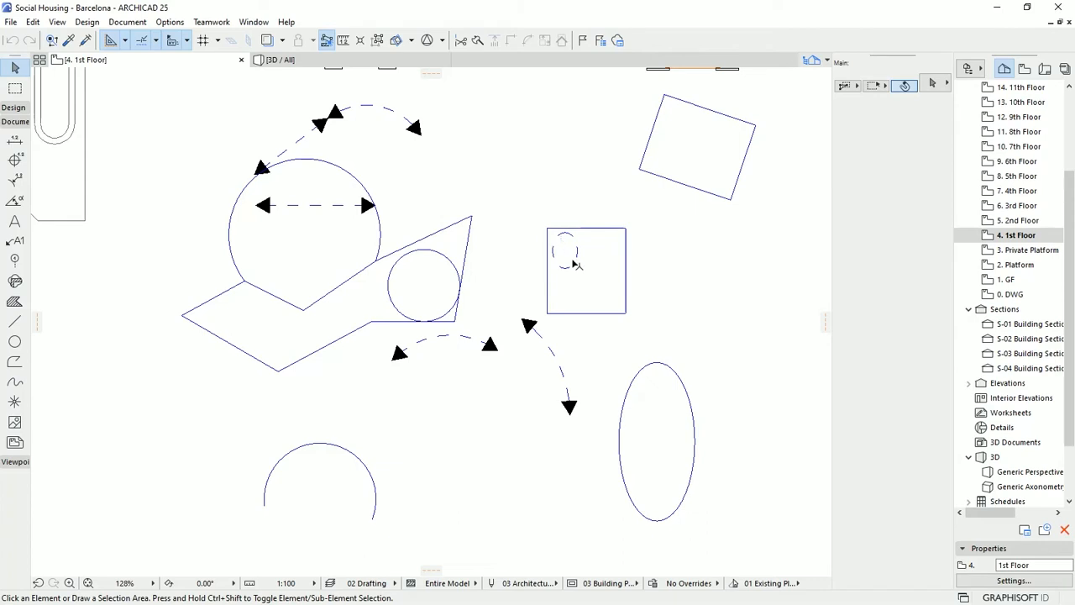
pyautogui.moveTo(515, 518)
pyautogui.mouseDown(button='middle')
pyautogui.moveTo(488, 337)
pyautogui.moveTo(549, 120)
pyautogui.mouseUp(button='middle')
pyautogui.scroll(4, 458, 302)
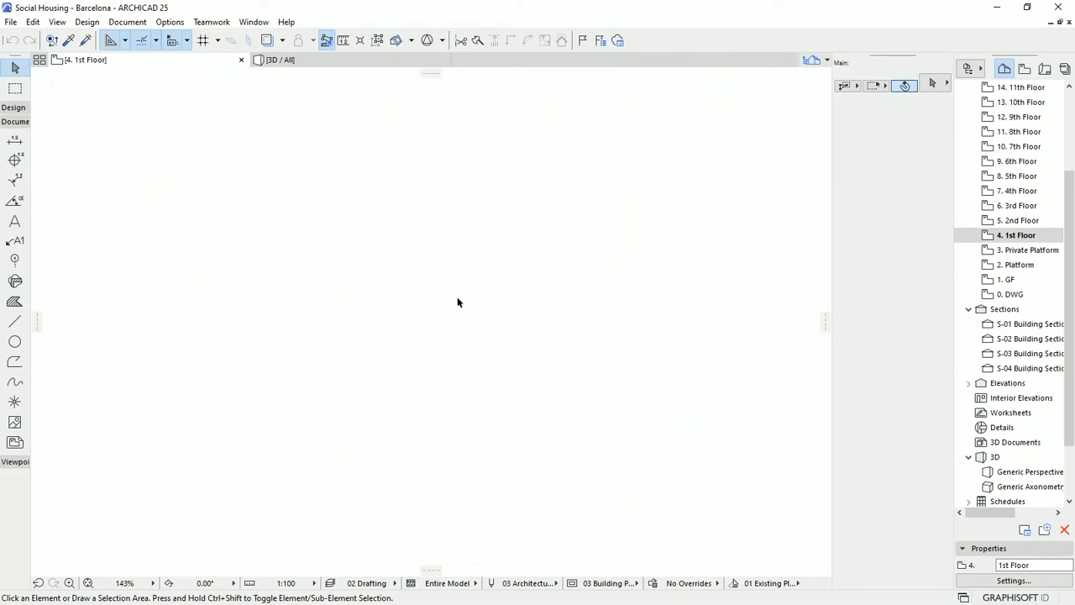
pyautogui.click(14, 340)
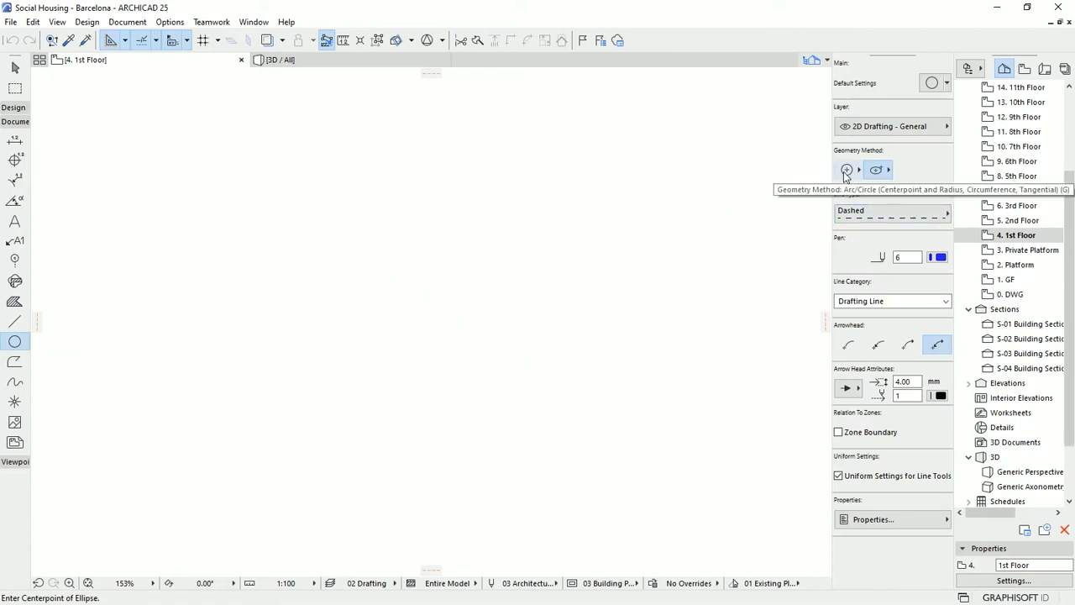
pyautogui.click(845, 171)
pyautogui.click(852, 160)
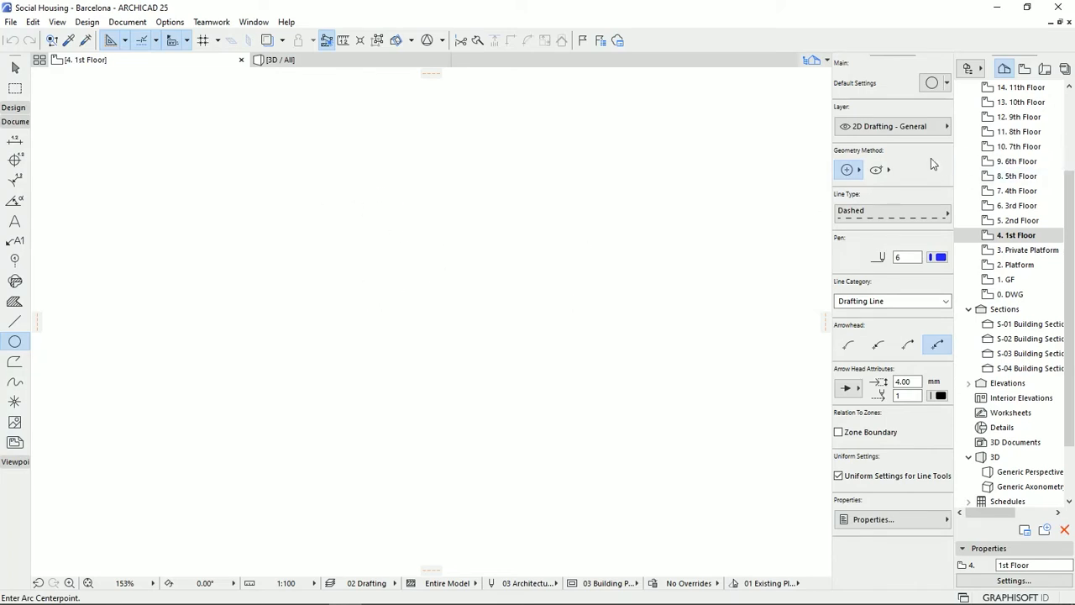
pyautogui.click(313, 291)
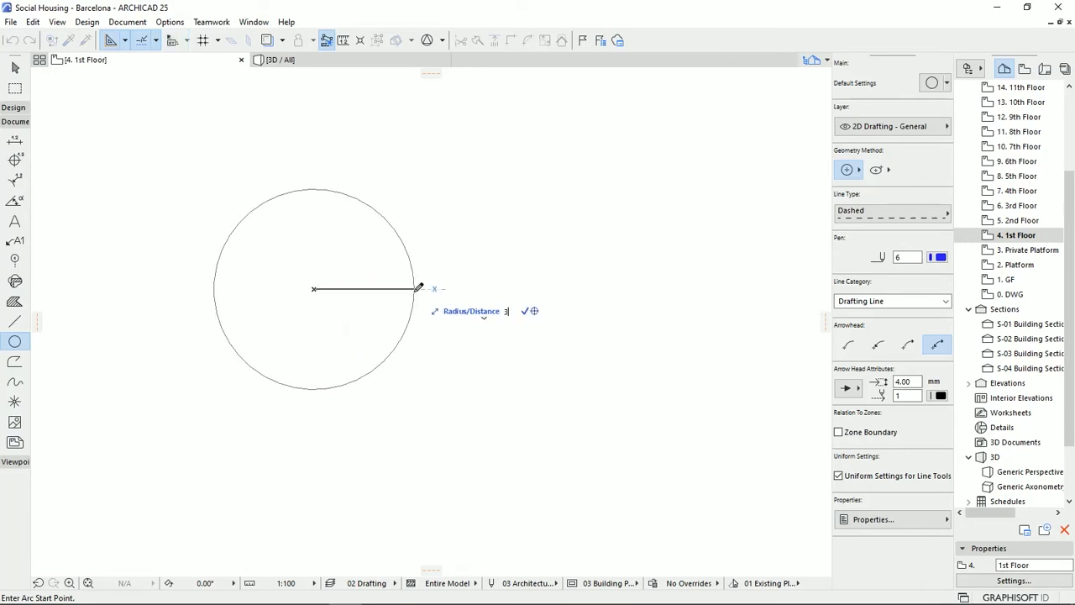
pyautogui.click(461, 287)
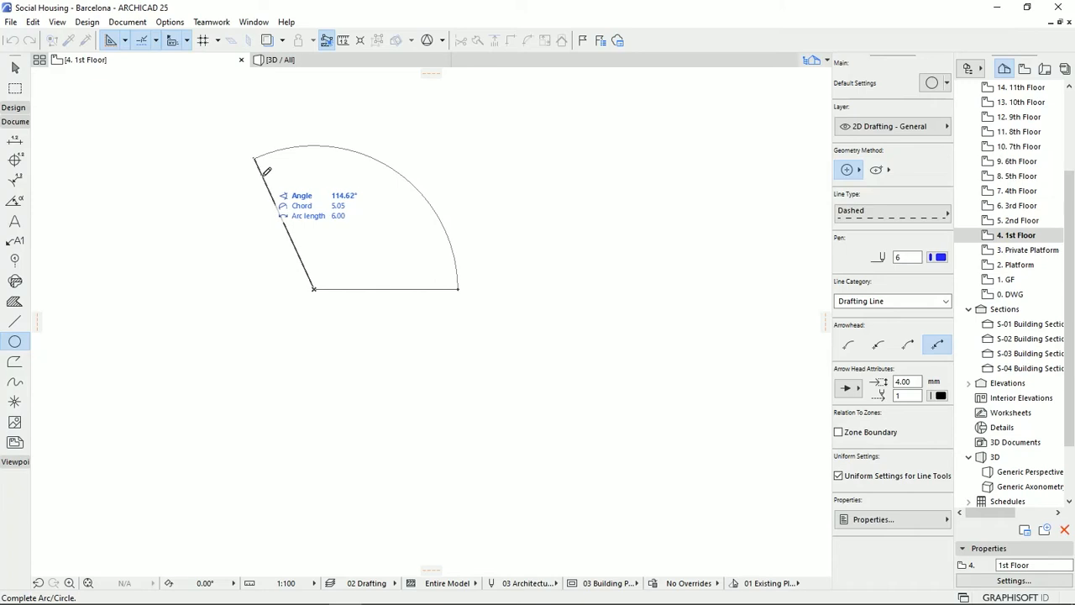
pyautogui.write('120')
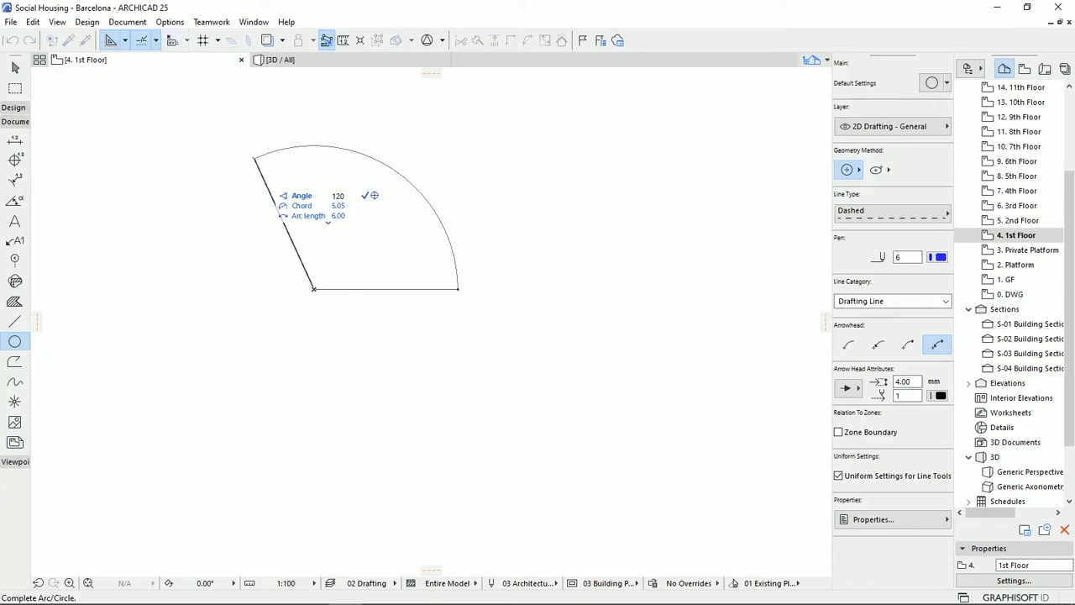
pyautogui.press('Return')
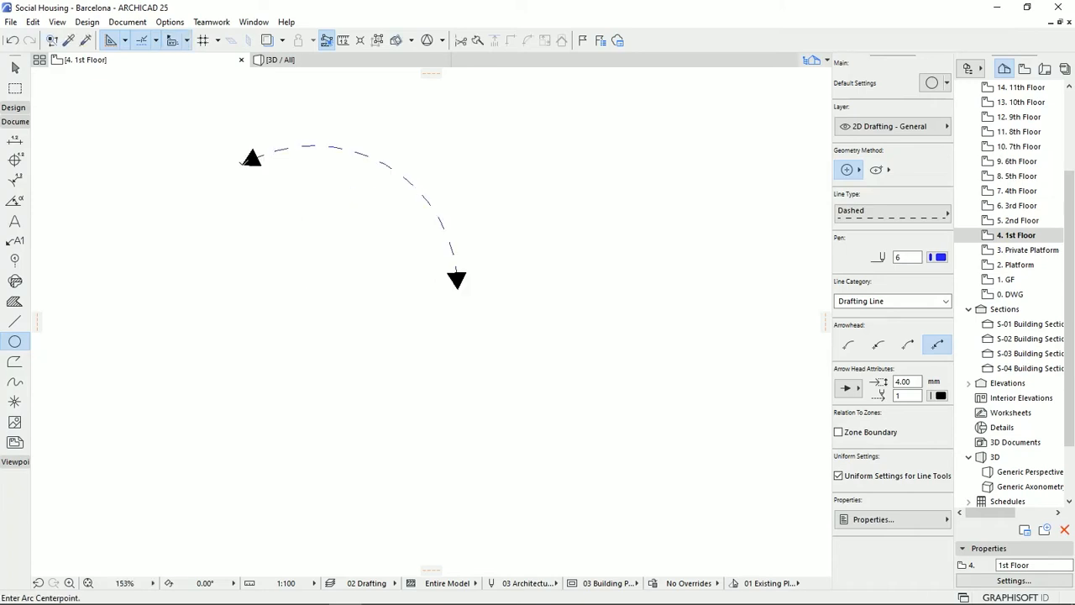
# Step: Set the Arc/Circle tool's defaults to Solid Line, red pen 20 and no arrowheads
pyautogui.moveTo(419, 290)
pyautogui.mouseDown(button='middle')
pyautogui.moveTo(434, 304)
pyautogui.moveTo(382, 266)
pyautogui.mouseUp(button='middle')
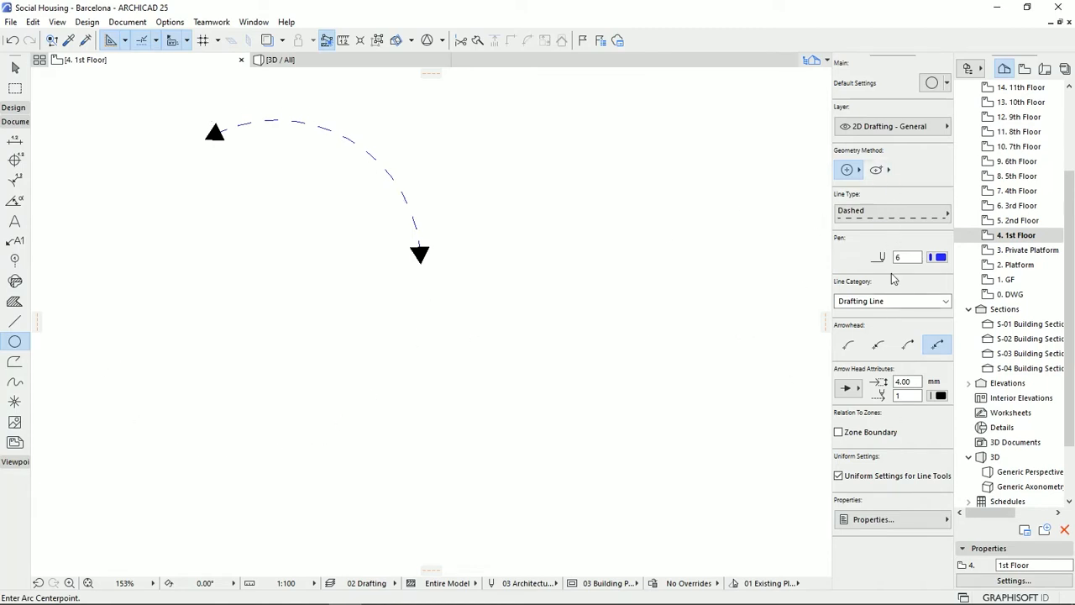
pyautogui.click(881, 217)
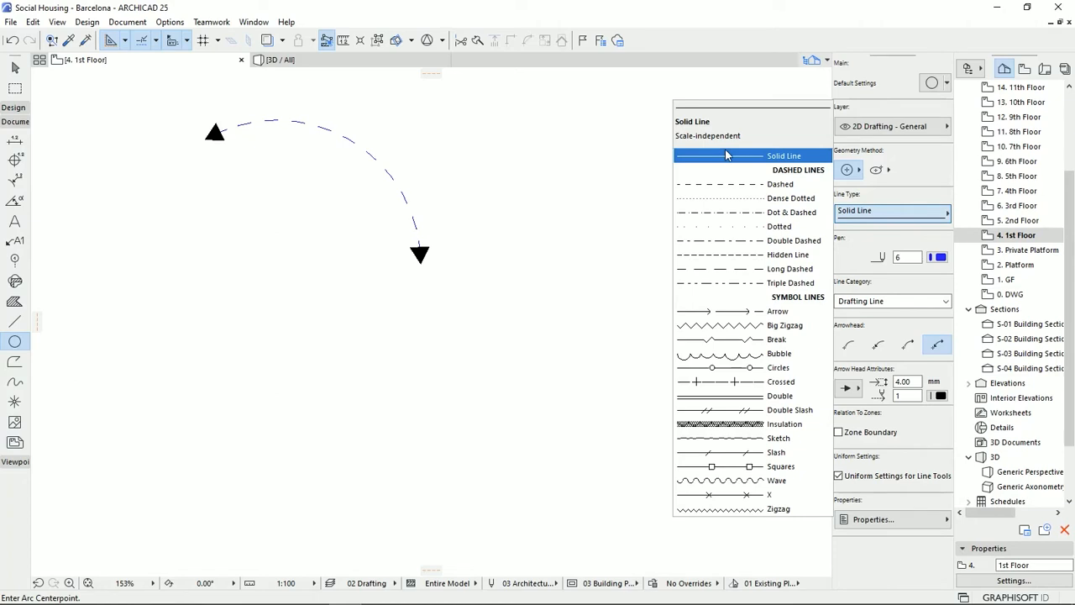
pyautogui.click(725, 153)
pyautogui.click(938, 257)
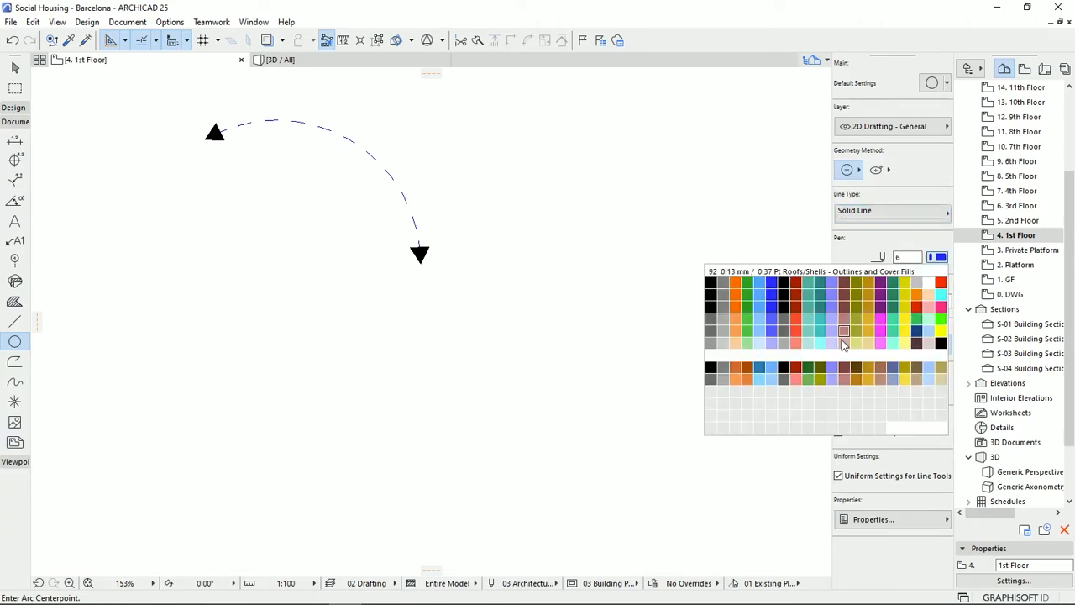
pyautogui.click(940, 284)
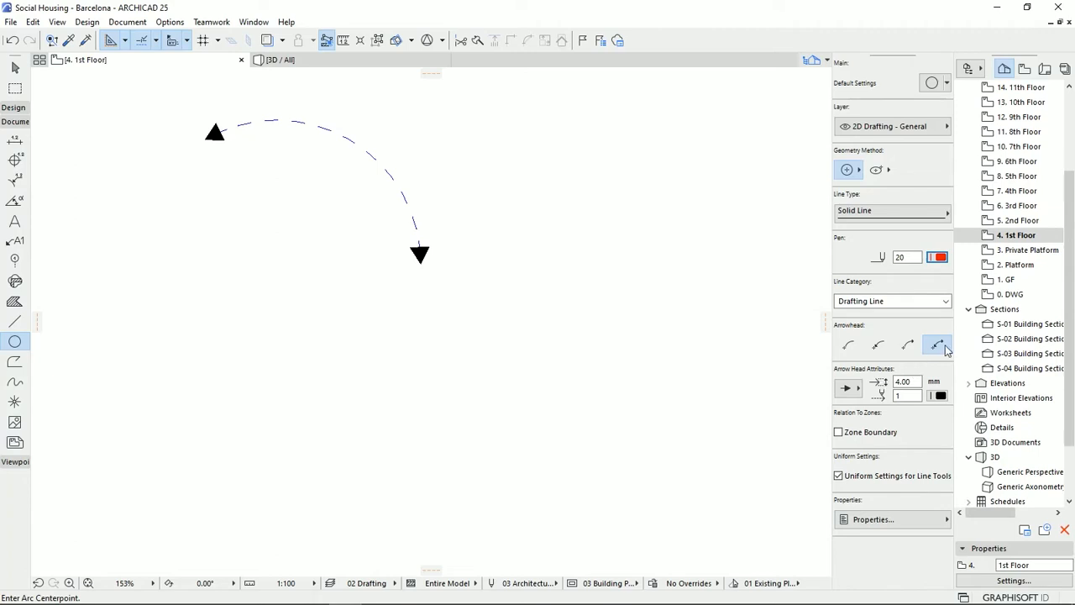
pyautogui.click(853, 347)
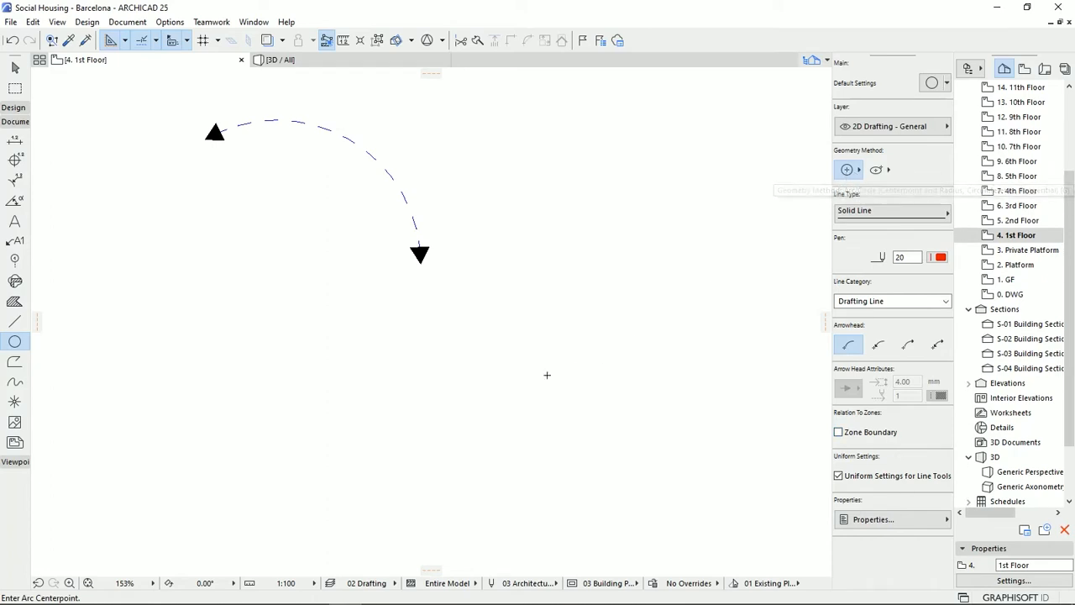
# Step: Draw a shallow upward-bulging arc below the dashed one by its centerpoint, start point and end point
pyautogui.click(240, 370)
pyautogui.click(316, 282)
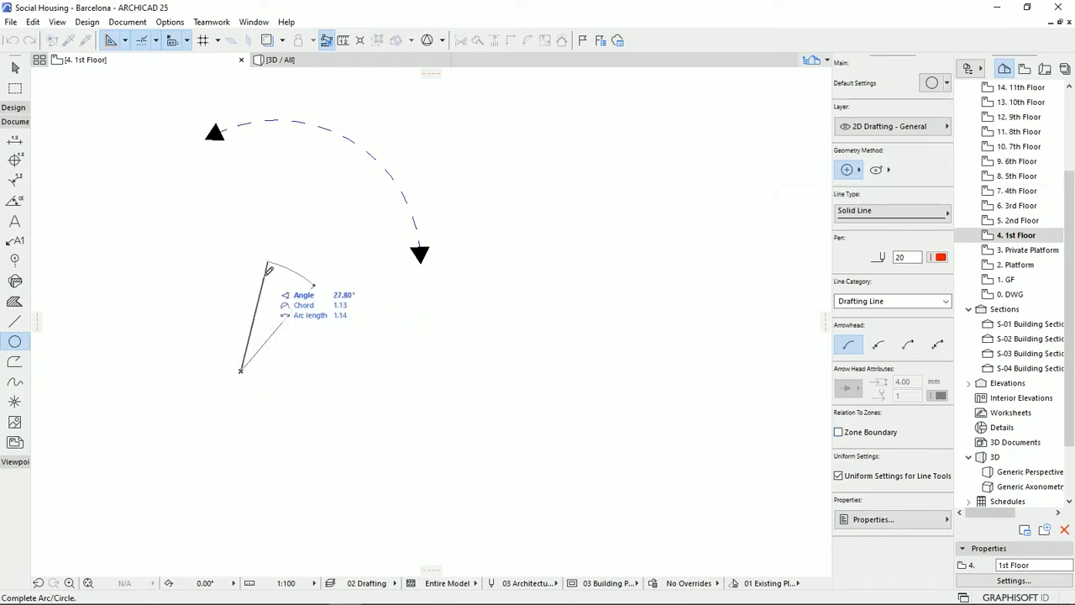
pyautogui.click(173, 279)
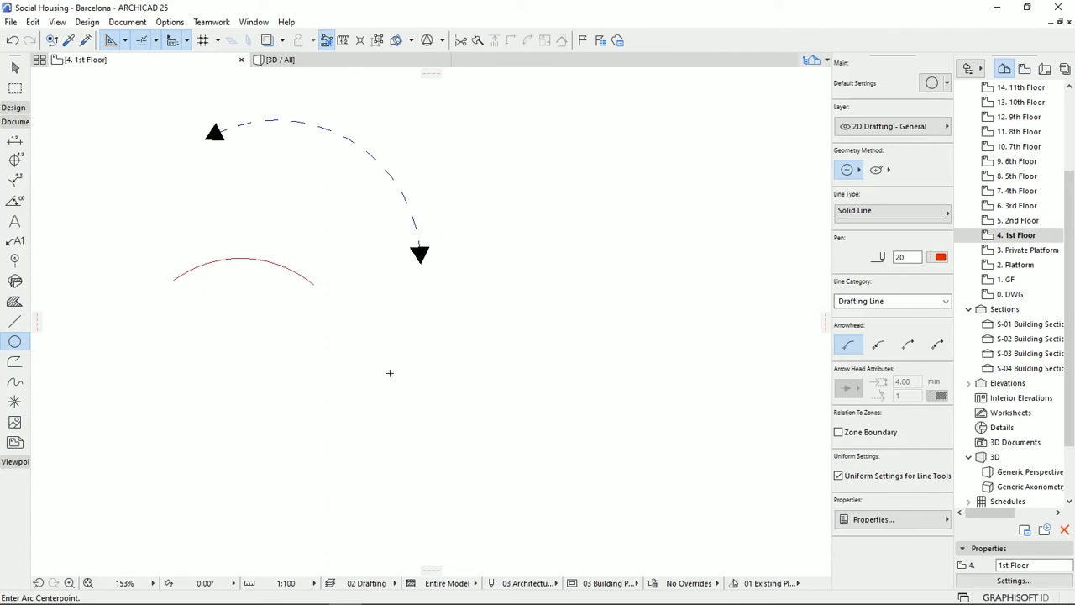
# Step: Draw an arc below the existing ones with the three-point circumference method, sweeping it along the lower side of the circle
pyautogui.click(850, 170)
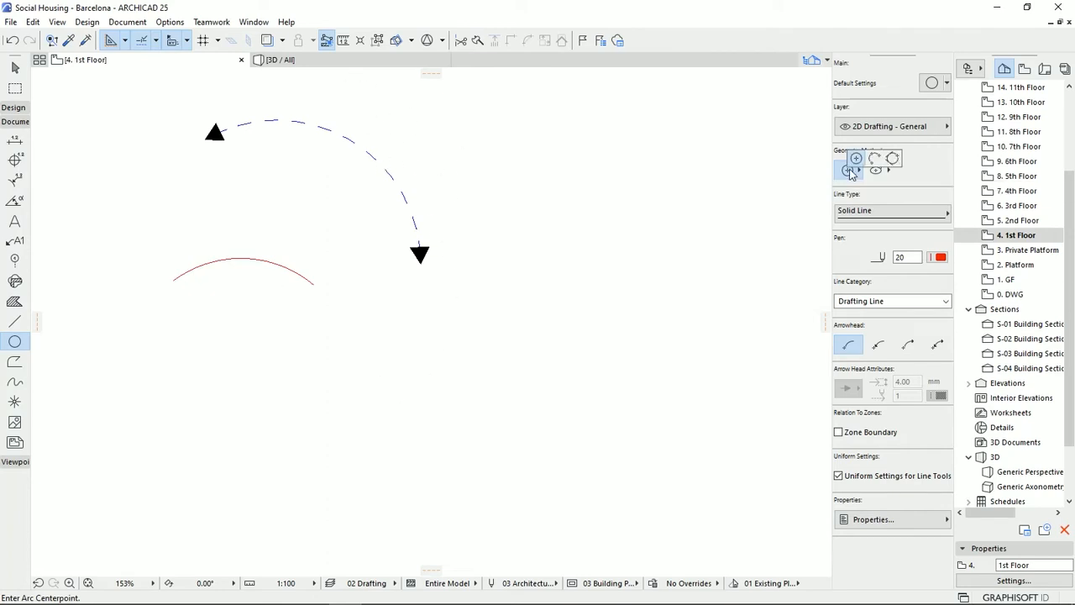
pyautogui.click(875, 160)
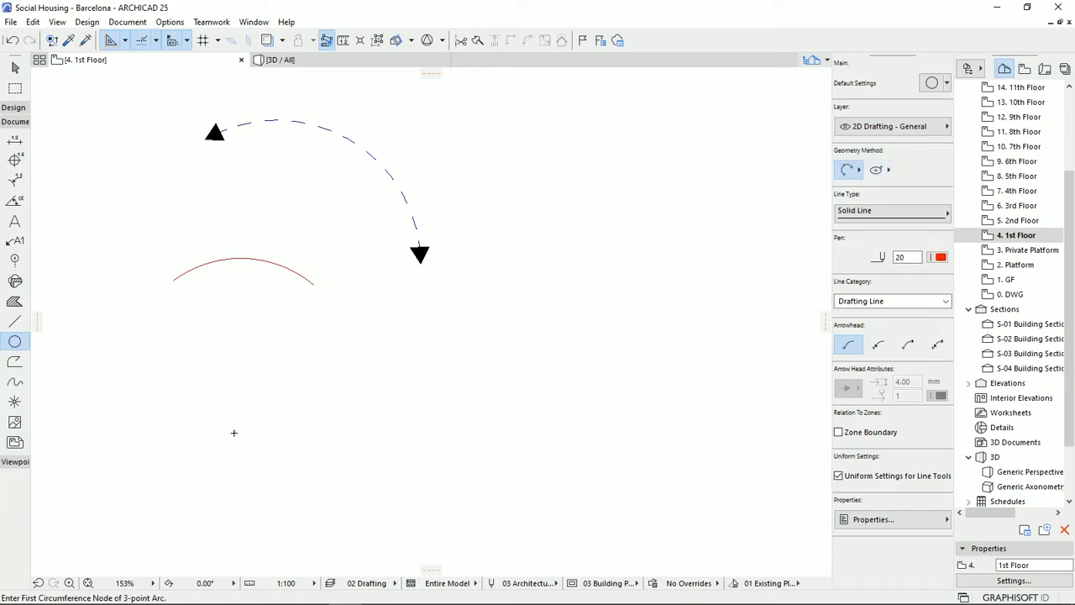
pyautogui.click(286, 422)
pyautogui.click(370, 353)
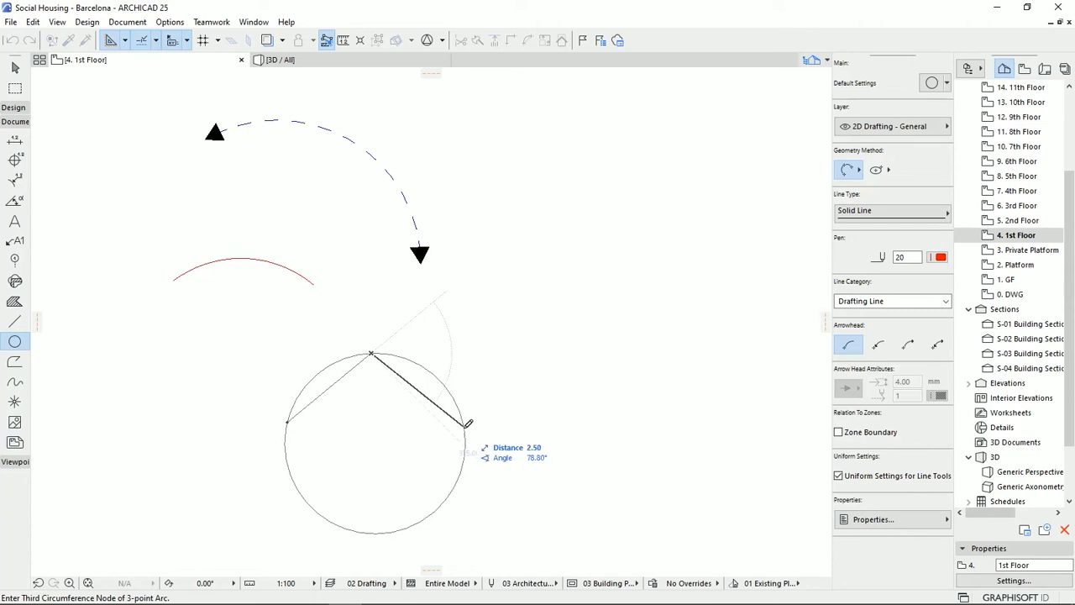
pyautogui.click(468, 425)
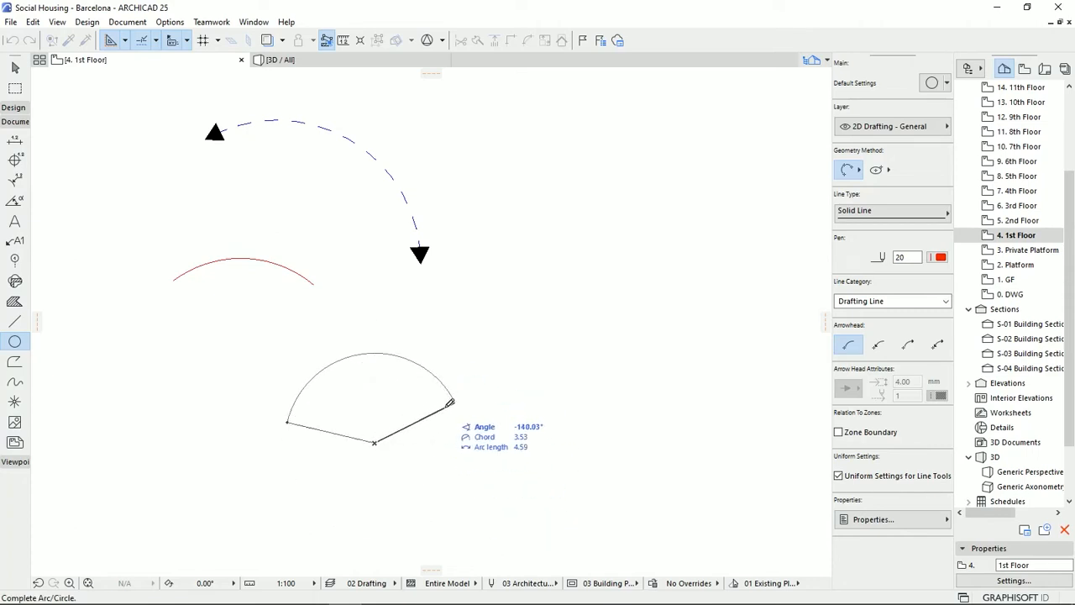
pyautogui.click(402, 526)
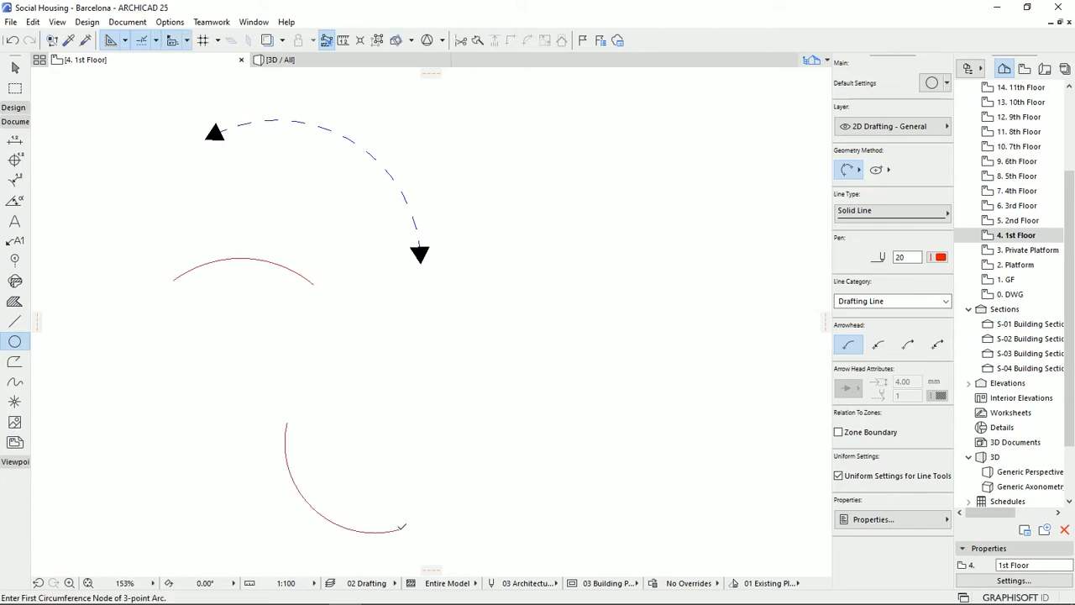
pyautogui.click(850, 171)
pyautogui.click(850, 173)
pyautogui.click(850, 170)
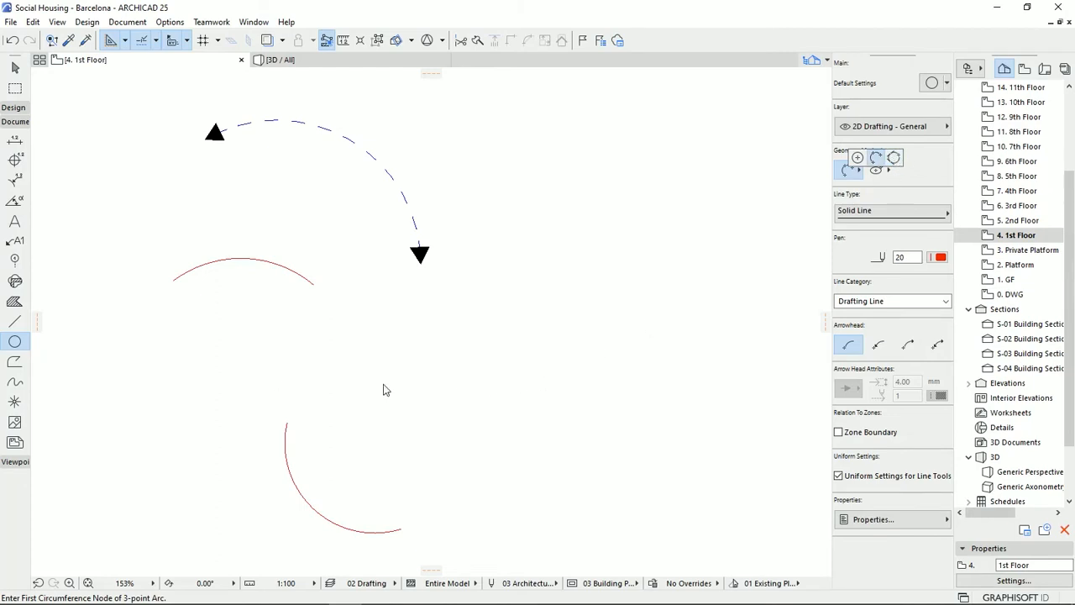
# Step: Draw two single lines sharing an endpoint to form an open V beside the lower red arc
pyautogui.click(10, 324)
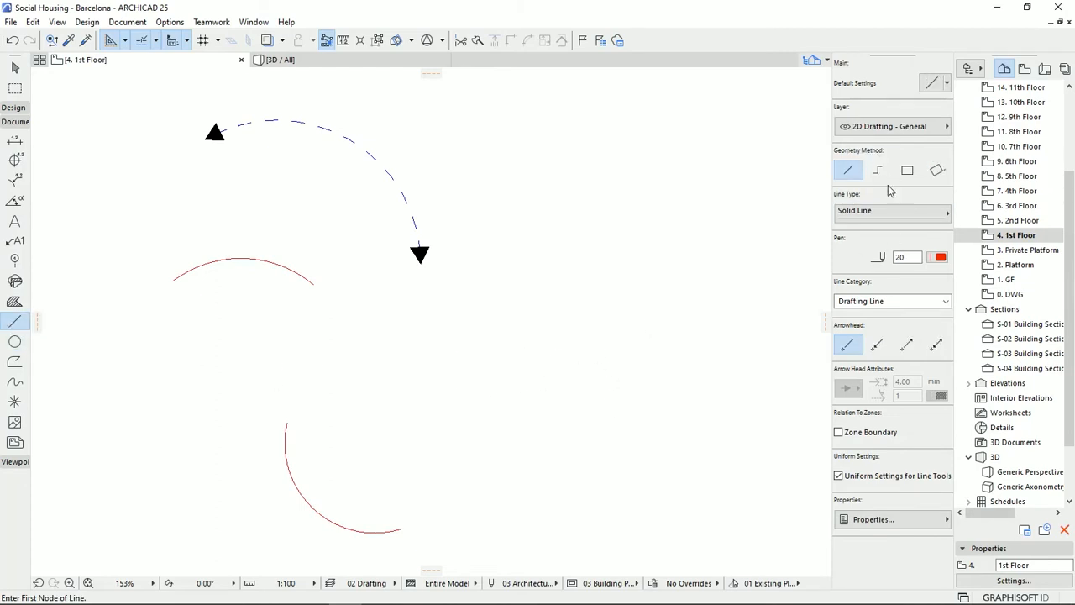
pyautogui.click(394, 371)
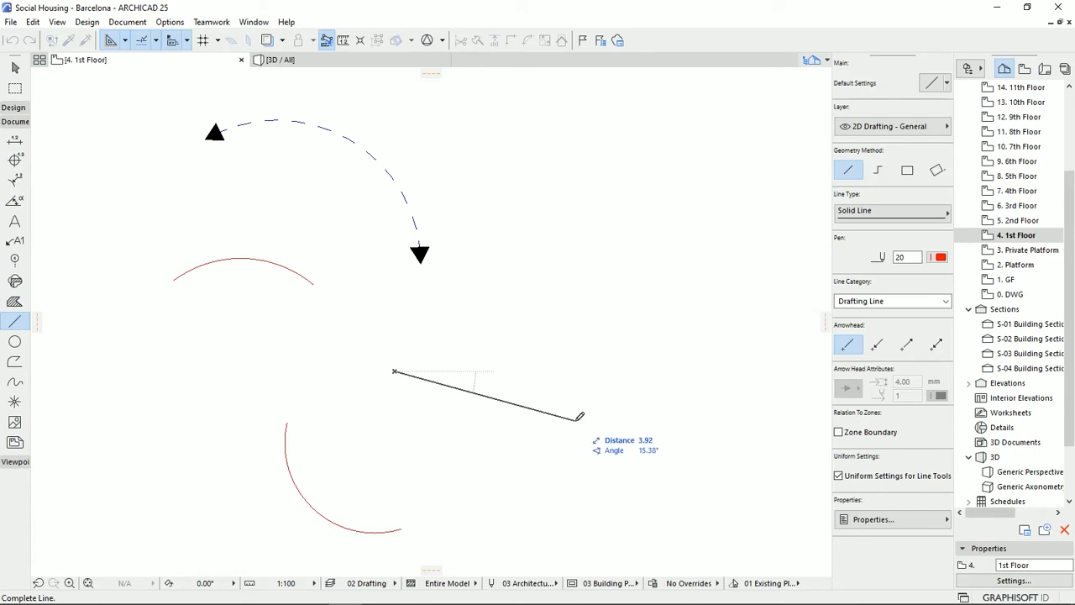
pyautogui.click(552, 406)
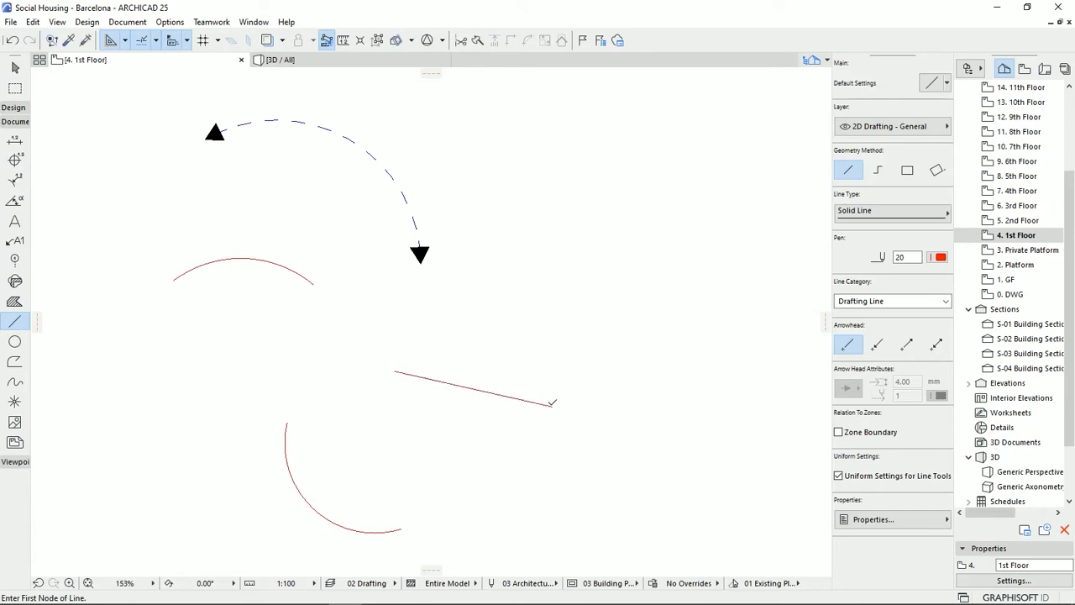
pyautogui.click(553, 405)
pyautogui.click(635, 243)
# Step: Draw a tangential circle touching both red lines, with its third circumference point at the dashed arc's lower arrowhead
pyautogui.click(14, 341)
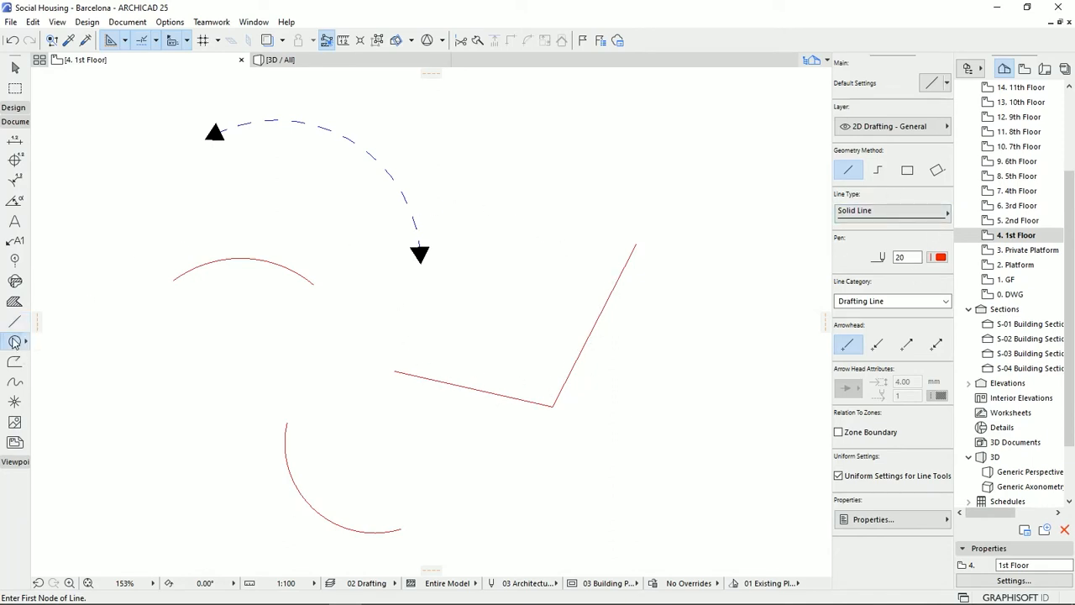
pyautogui.click(848, 172)
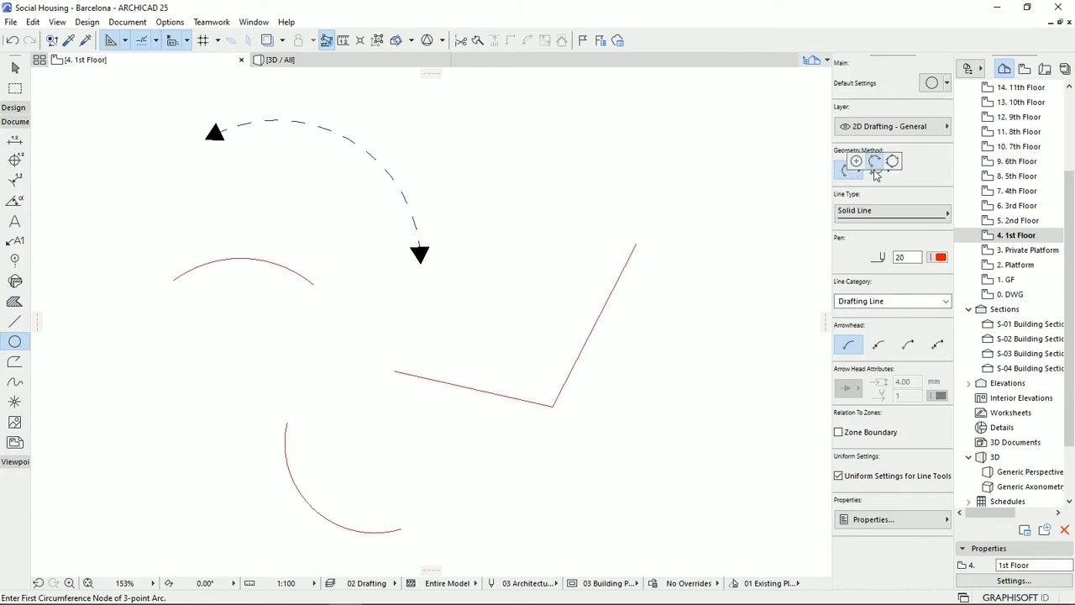
pyautogui.click(892, 162)
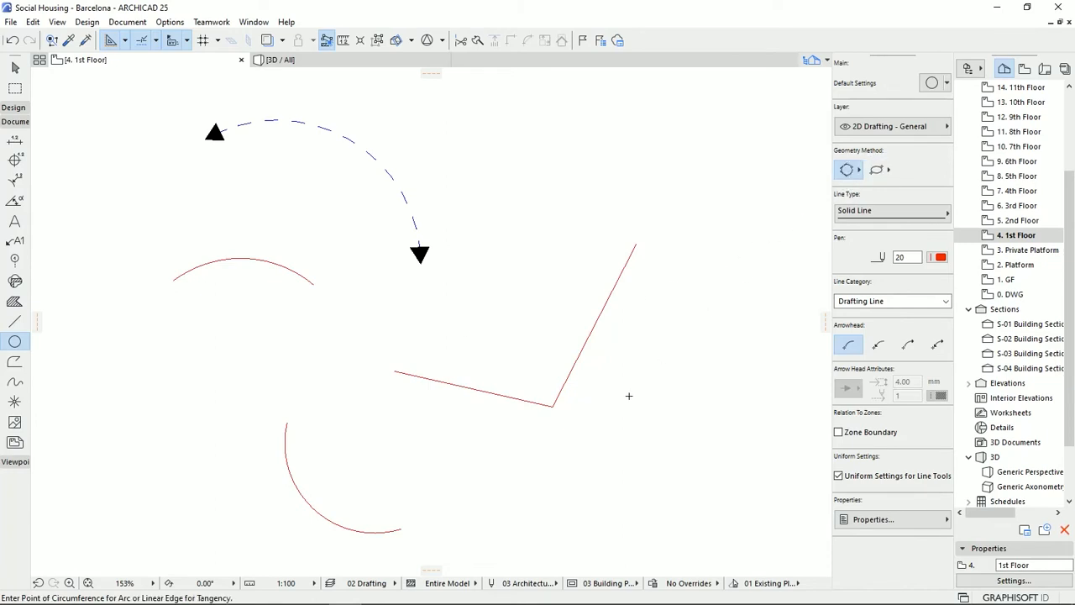
pyautogui.click(473, 389)
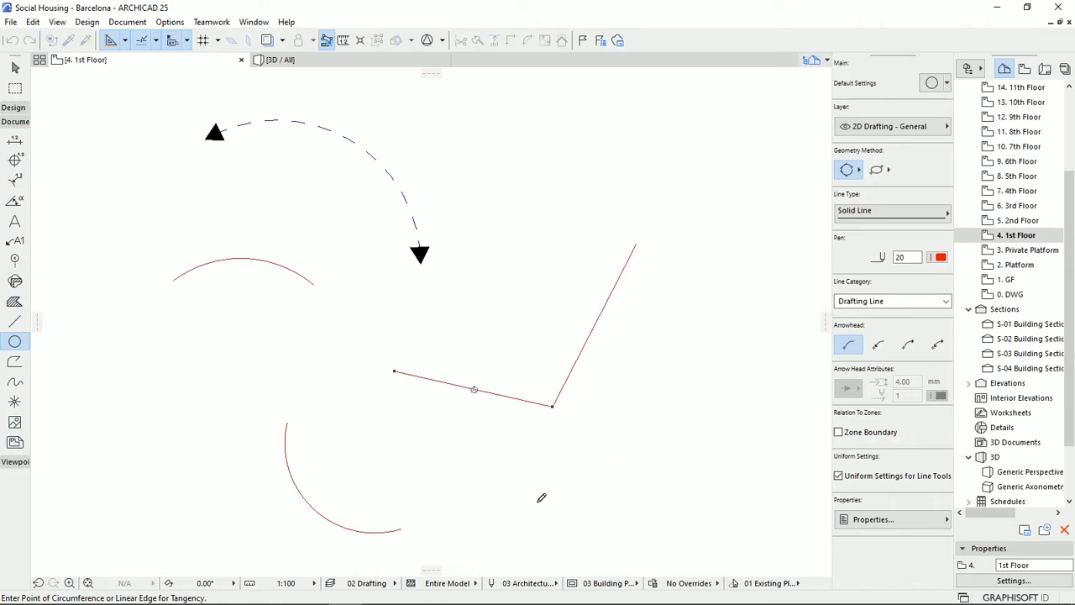
pyautogui.click(614, 288)
pyautogui.click(430, 267)
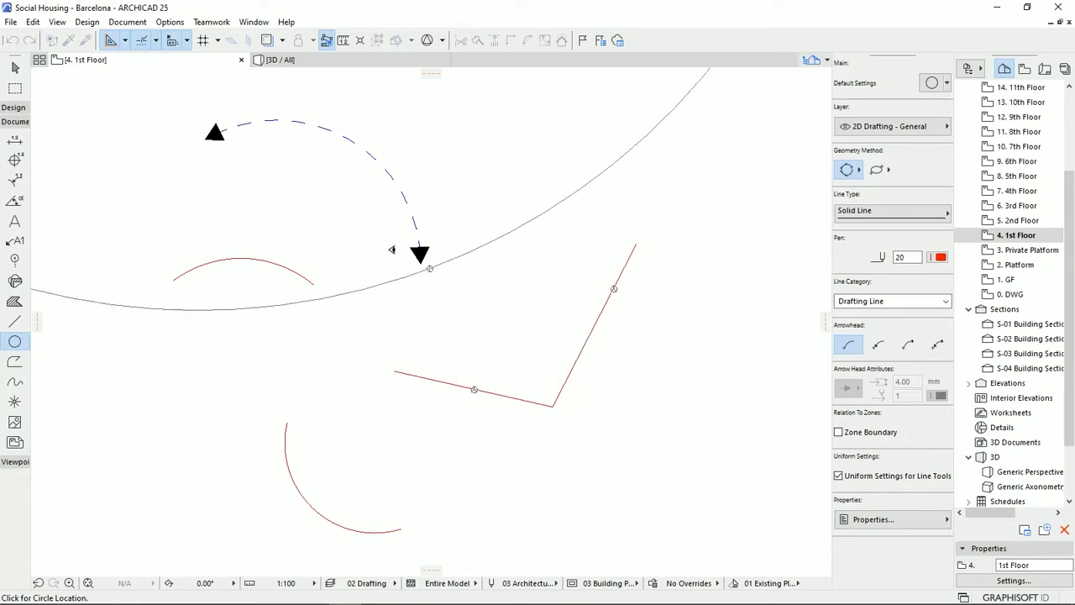
pyautogui.scroll(-3, 322, 216)
pyautogui.moveTo(319, 213); pyautogui.dragTo(429, 309, button='middle')
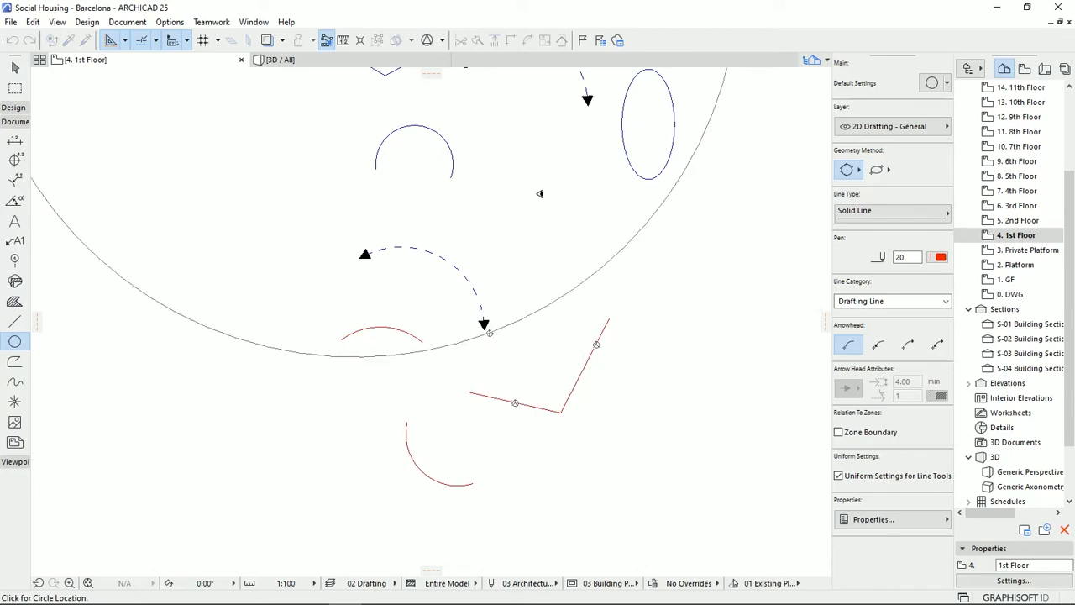
pyautogui.click(547, 371)
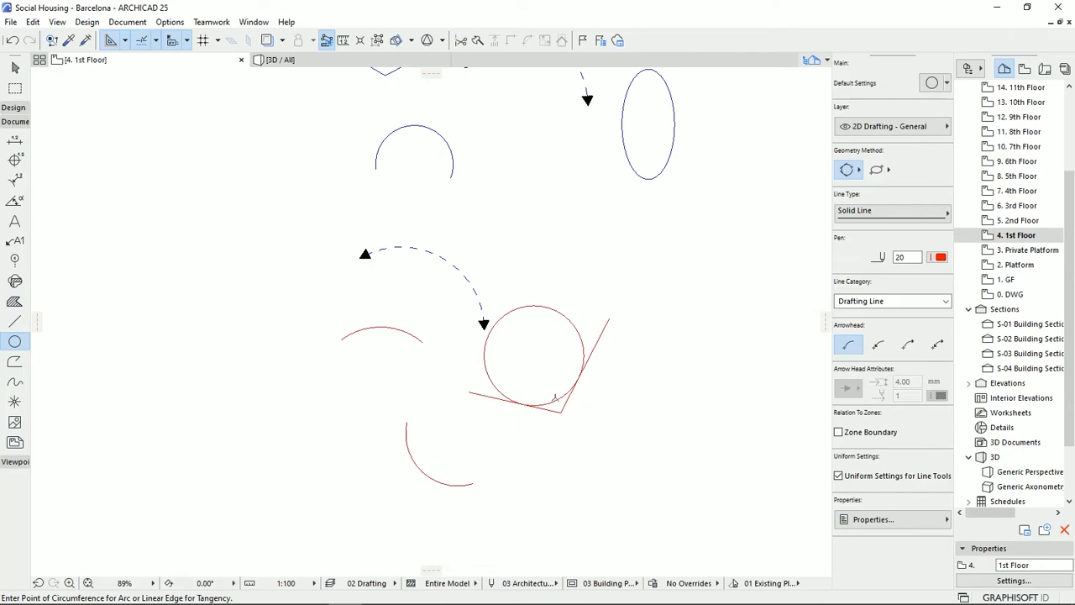
# Step: Draw an upright ellipse about 2 wide and 3 high beside the tangent circle, using the Diagonal ellipse method
pyautogui.moveTo(594, 392)
pyautogui.mouseDown(button='middle')
pyautogui.moveTo(459, 386)
pyautogui.moveTo(428, 319)
pyautogui.moveTo(408, 327)
pyautogui.mouseUp(button='middle')
pyautogui.scroll(3, 409, 327)
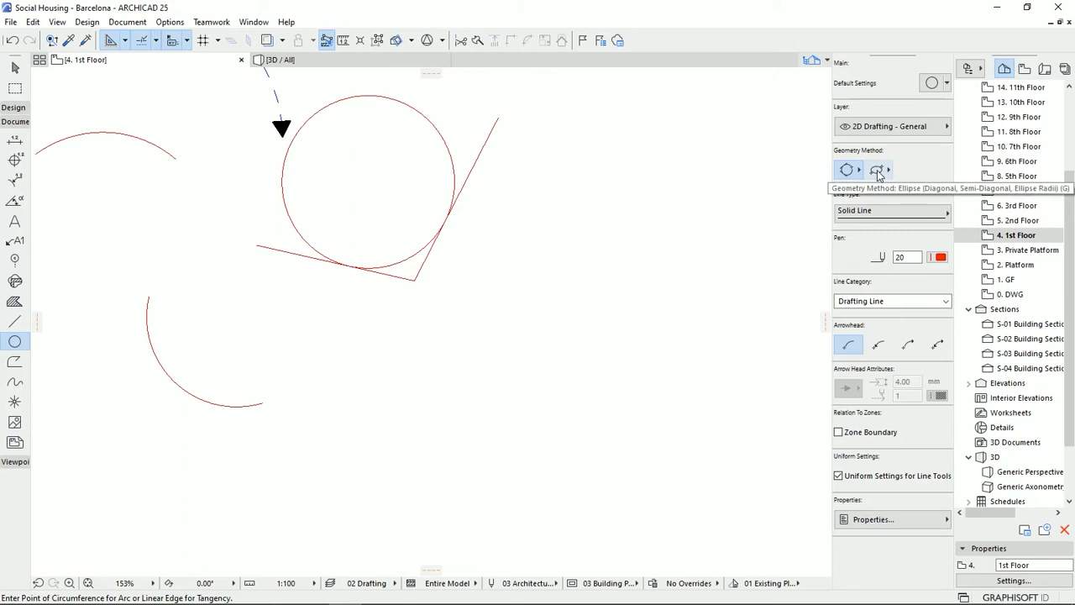
pyautogui.click(879, 172)
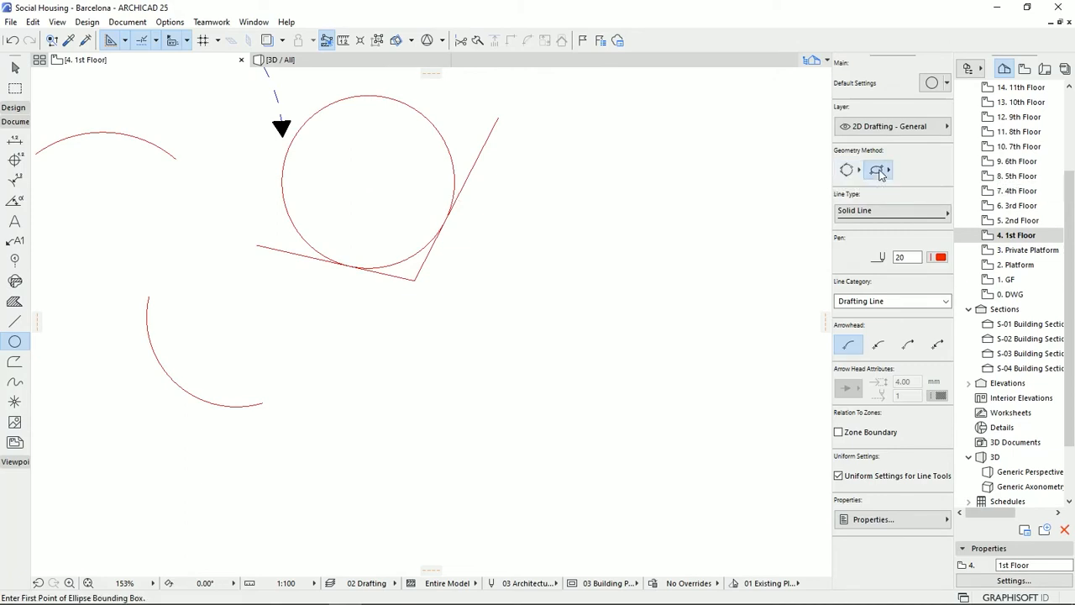
pyautogui.click(880, 173)
pyautogui.click(531, 263)
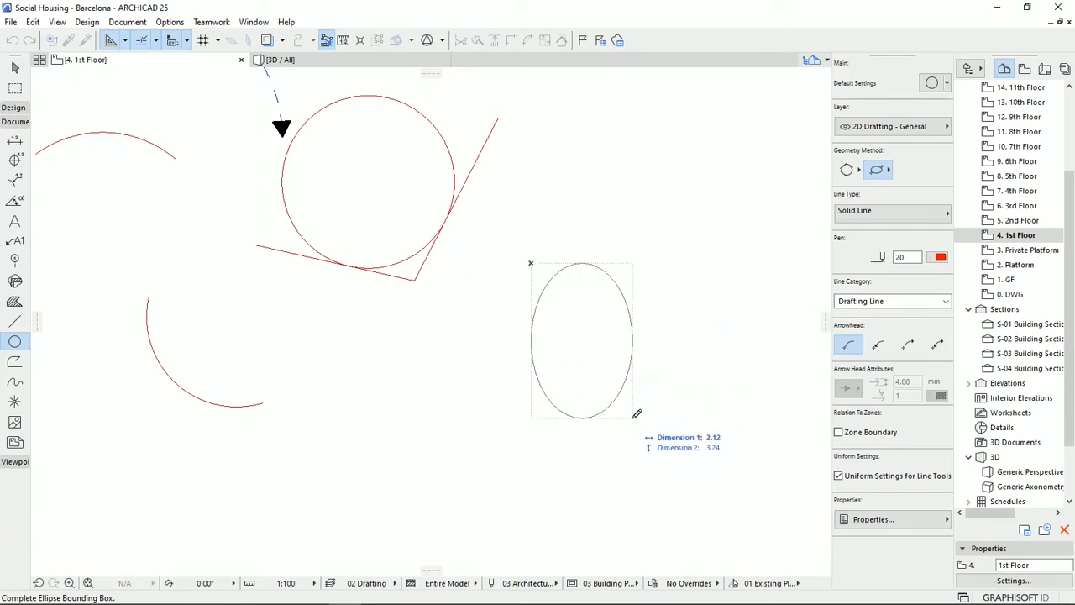
pyautogui.click(624, 403)
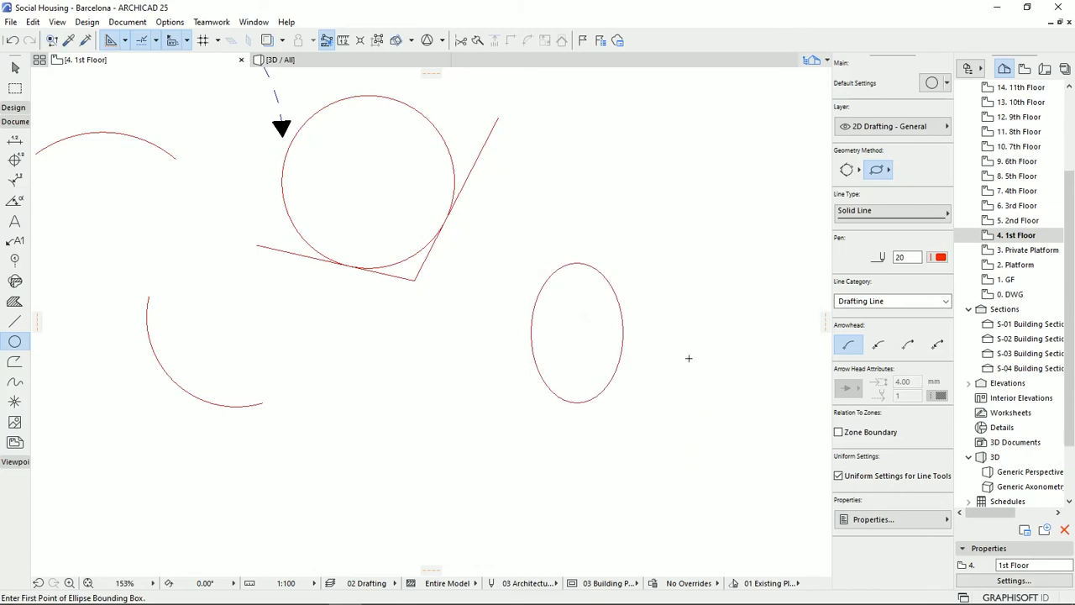
# Step: Draw a wide, flat ellipse above the upright one from its centerpoint, using the Semi-Diagonal ellipse method
pyautogui.click(880, 170)
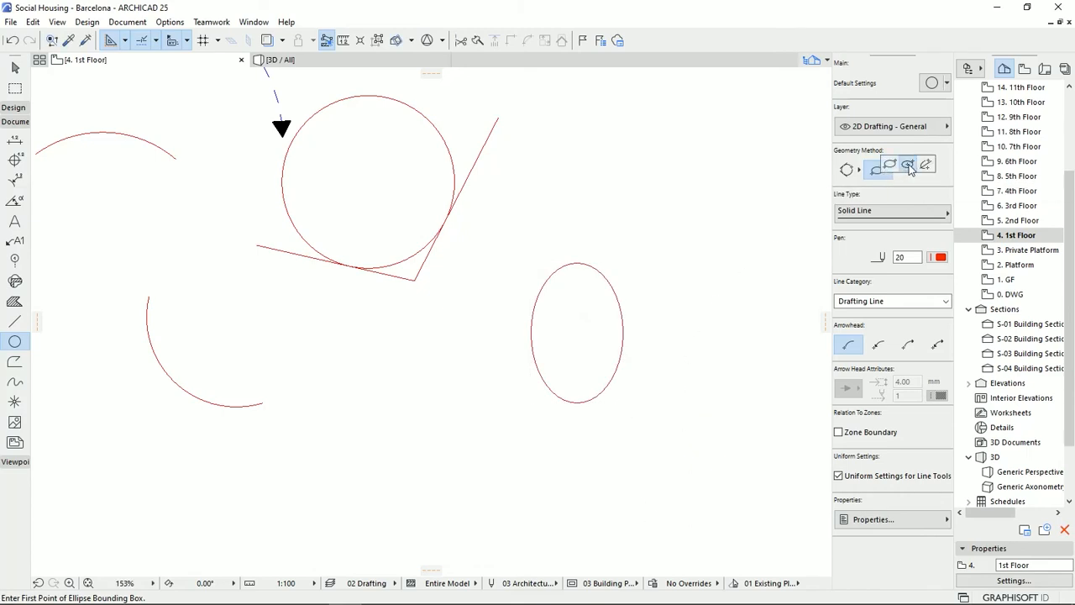
pyautogui.click(910, 165)
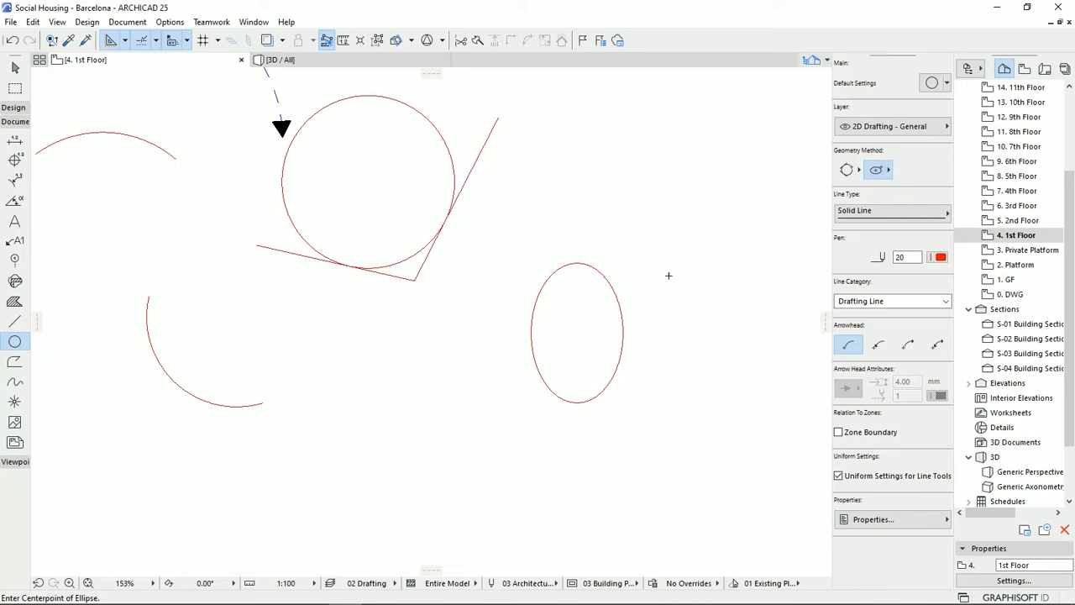
pyautogui.moveTo(566, 230); pyautogui.dragTo(472, 266, button='middle')
pyautogui.click(577, 218)
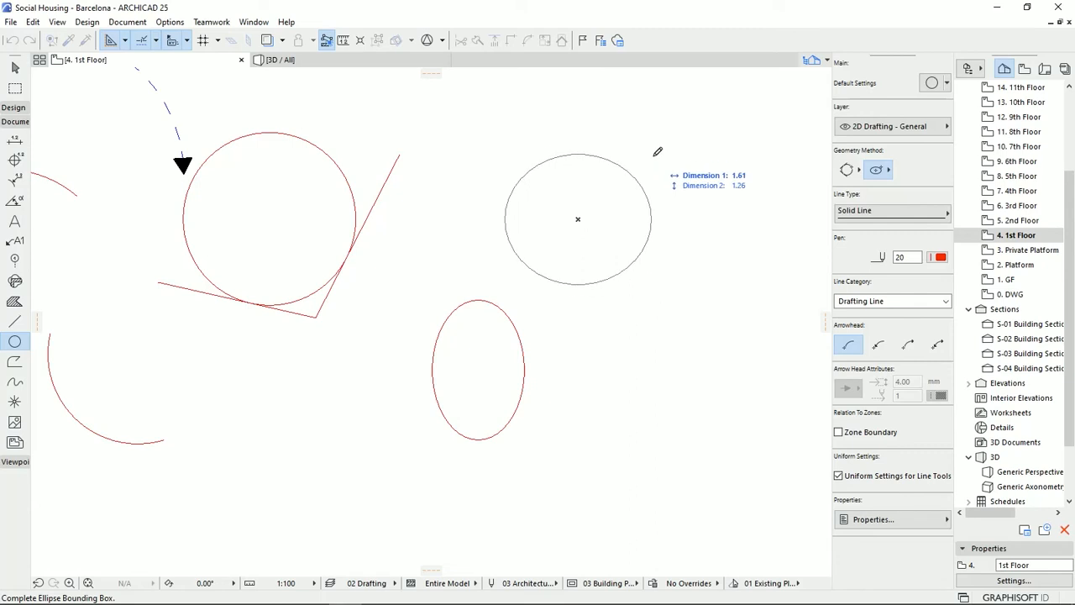
pyautogui.click(696, 259)
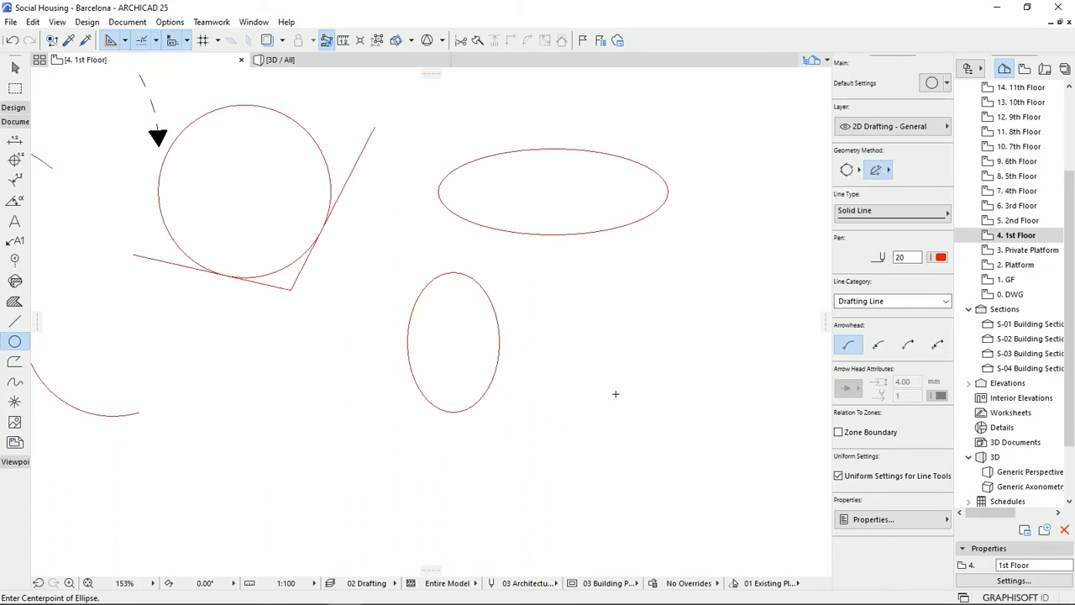
# Step: Draw a quarter elliptical arc beside the upright ellipse with the Ellipse Radii method, using a horizontal first radius and a shorter vertical one
pyautogui.click(590, 427)
pyautogui.click(737, 428)
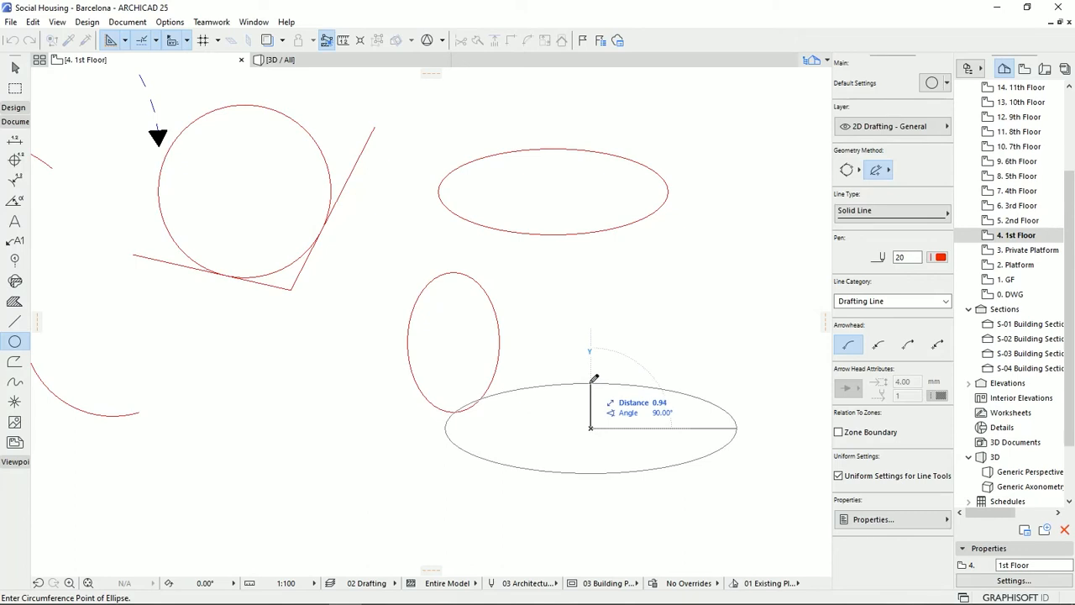
pyautogui.click(591, 383)
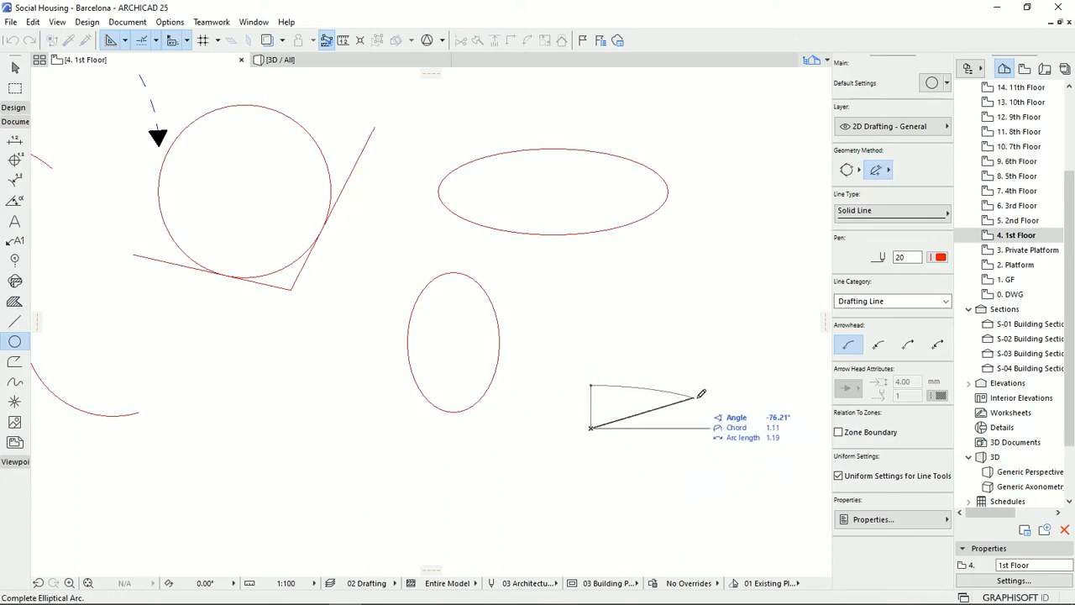
pyautogui.click(739, 424)
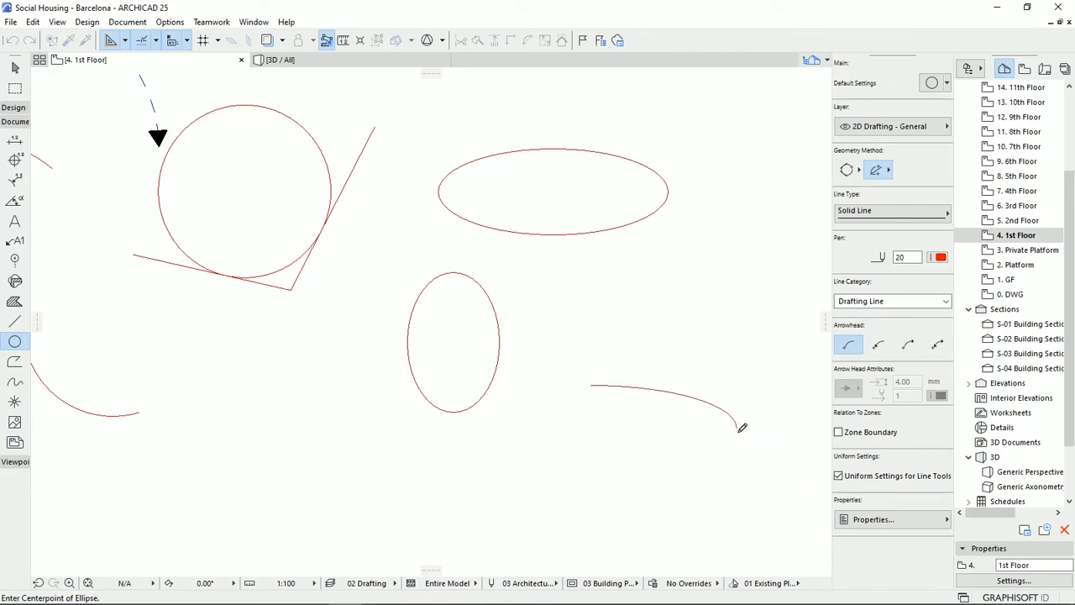
# Step: Pick up the dashed blue arc's settings and inject them into the lower three-point arc and the elliptical arc
pyautogui.scroll(-1, 330, 345)
pyautogui.moveTo(330, 346); pyautogui.dragTo(422, 400, button='middle')
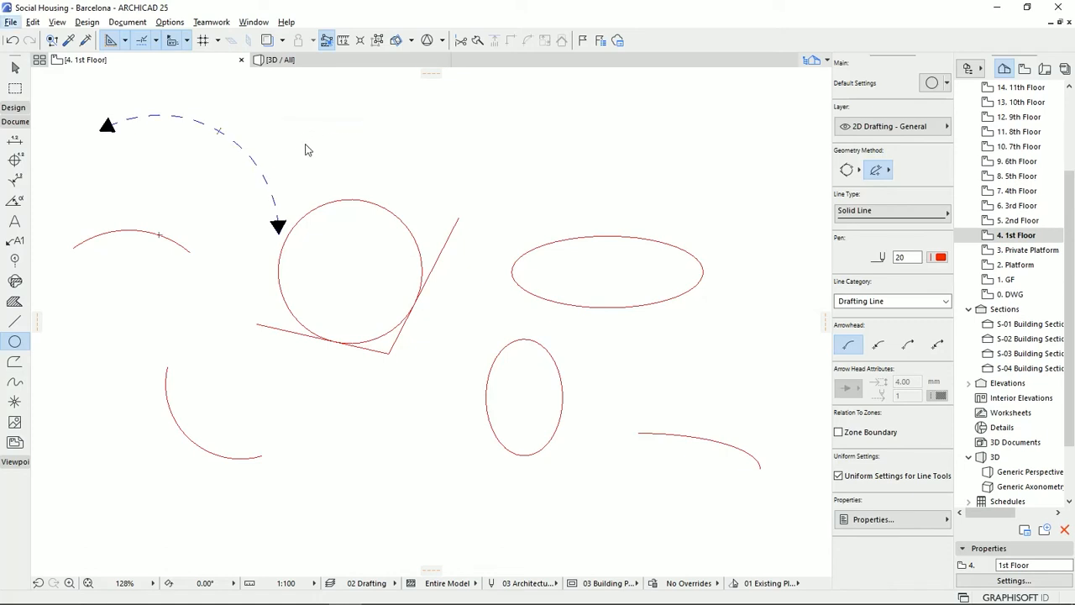
pyautogui.keyDown('alt'); pyautogui.click(257, 154); pyautogui.keyUp('alt')
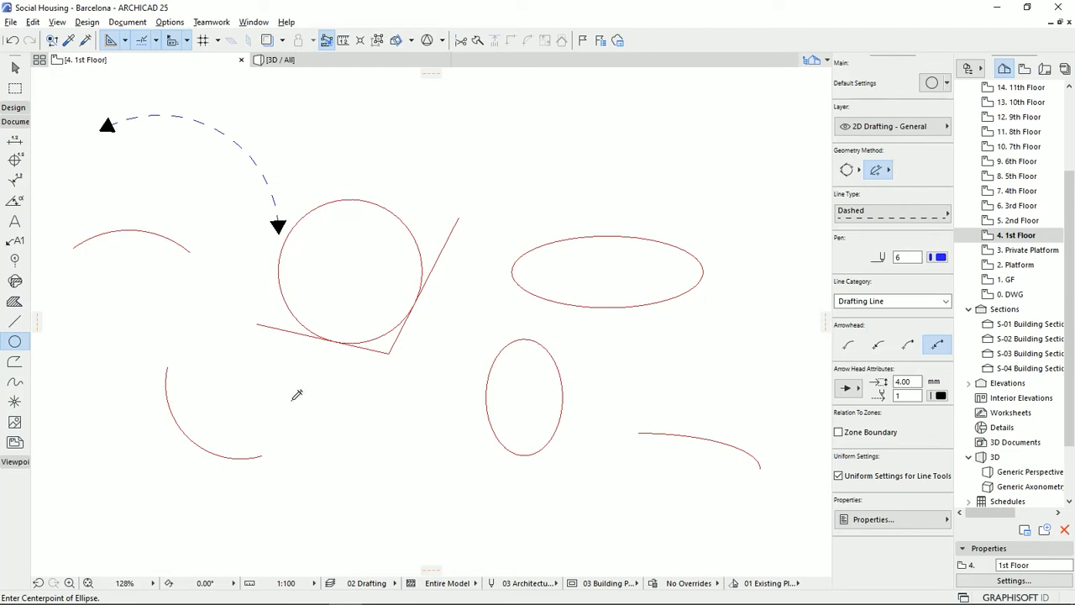
pyautogui.keyDown('ctrl'); pyautogui.keyDown('alt'); pyautogui.click(241, 448); pyautogui.keyUp('alt'); pyautogui.keyUp('ctrl')
pyautogui.keyDown('ctrl'); pyautogui.keyDown('alt'); pyautogui.click(720, 437); pyautogui.keyUp('alt'); pyautogui.keyUp('ctrl')
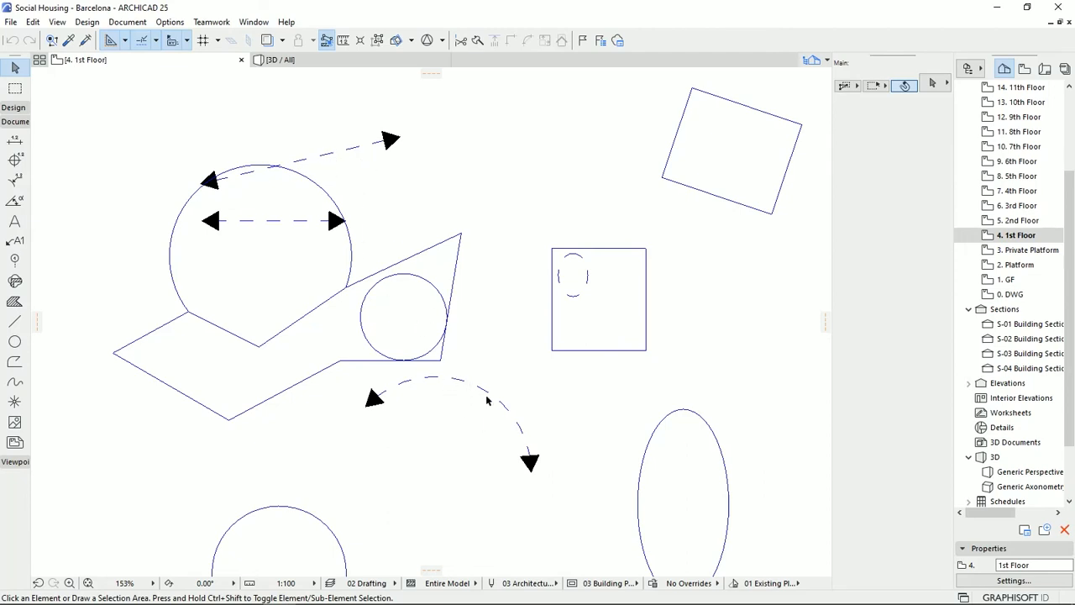
# Step: Insert a new node in the slanted dashed line over the large arc, placing it above the line to form a peak
pyautogui.click(331, 158)
pyautogui.click(330, 159)
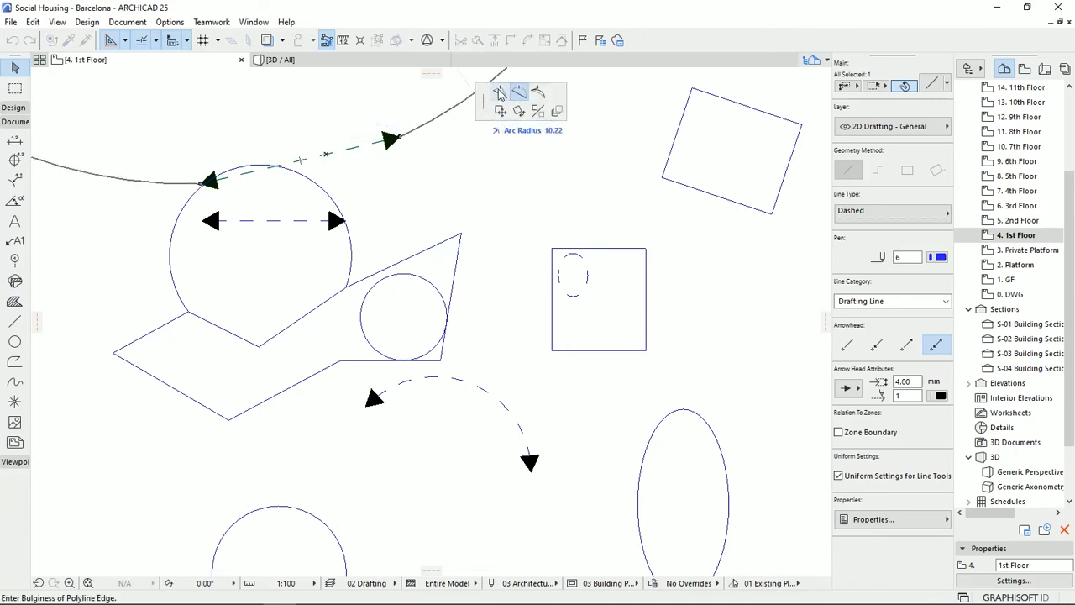
pyautogui.click(499, 95)
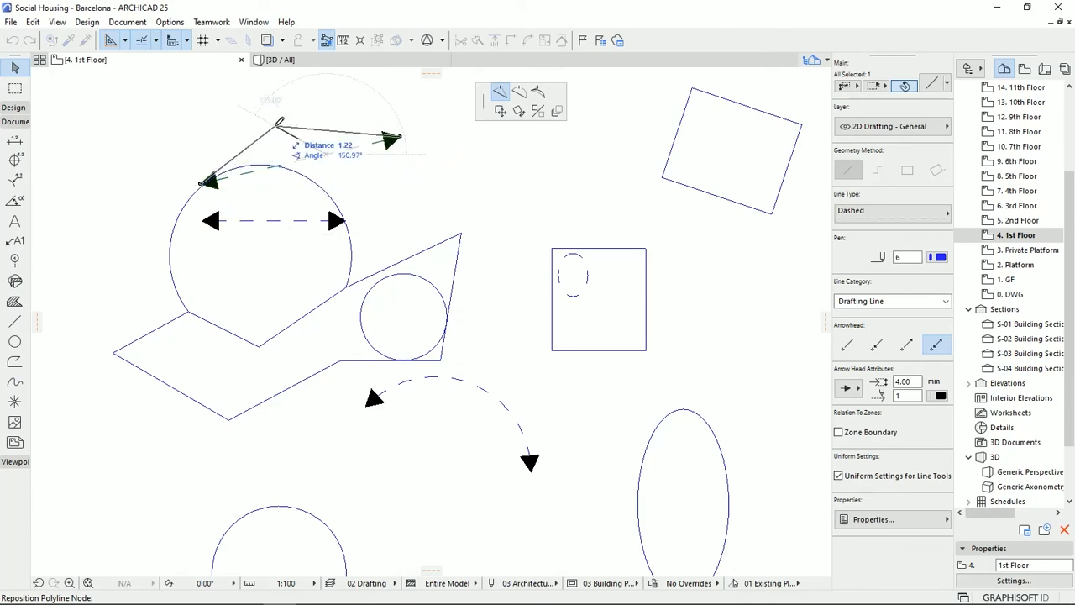
pyautogui.click(290, 114)
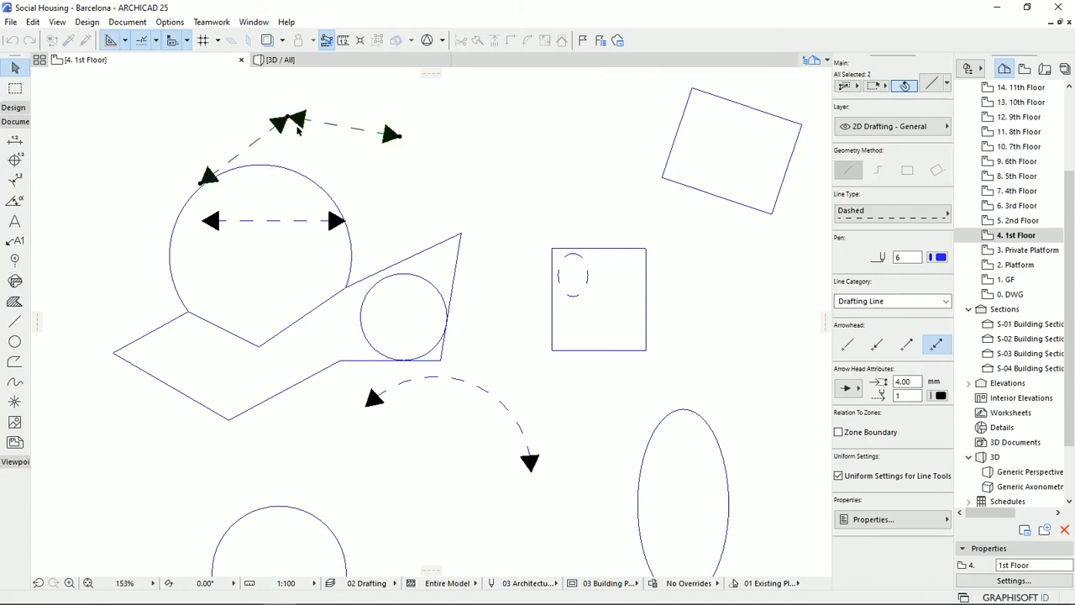
# Step: Curve the dashed segment that descends from the peak into an upward-bulging arc using Curve Edge
pyautogui.click(351, 160)
pyautogui.click(334, 127)
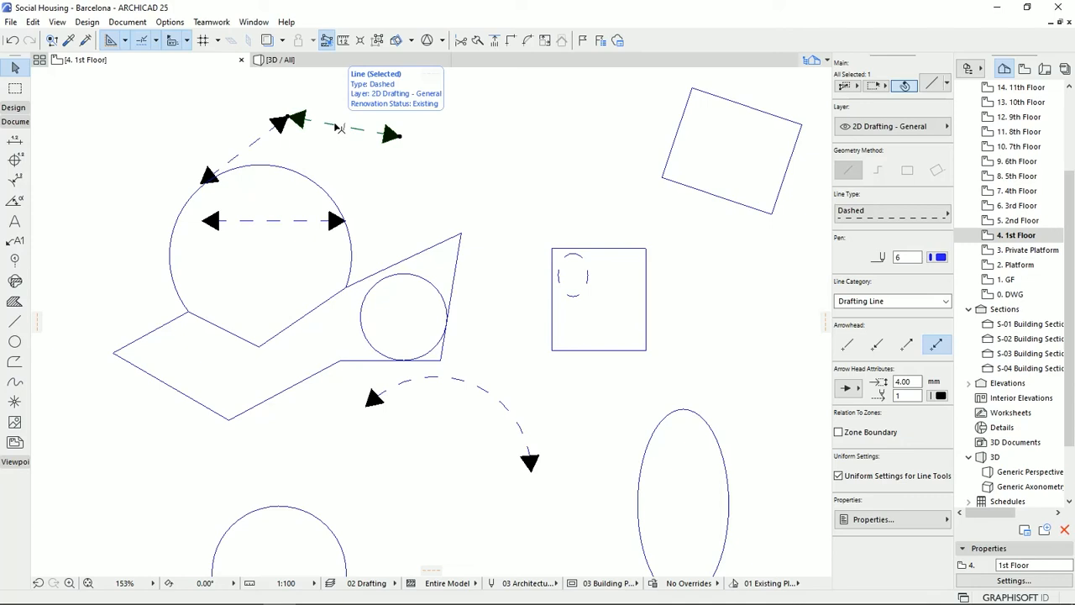
pyautogui.click(335, 125)
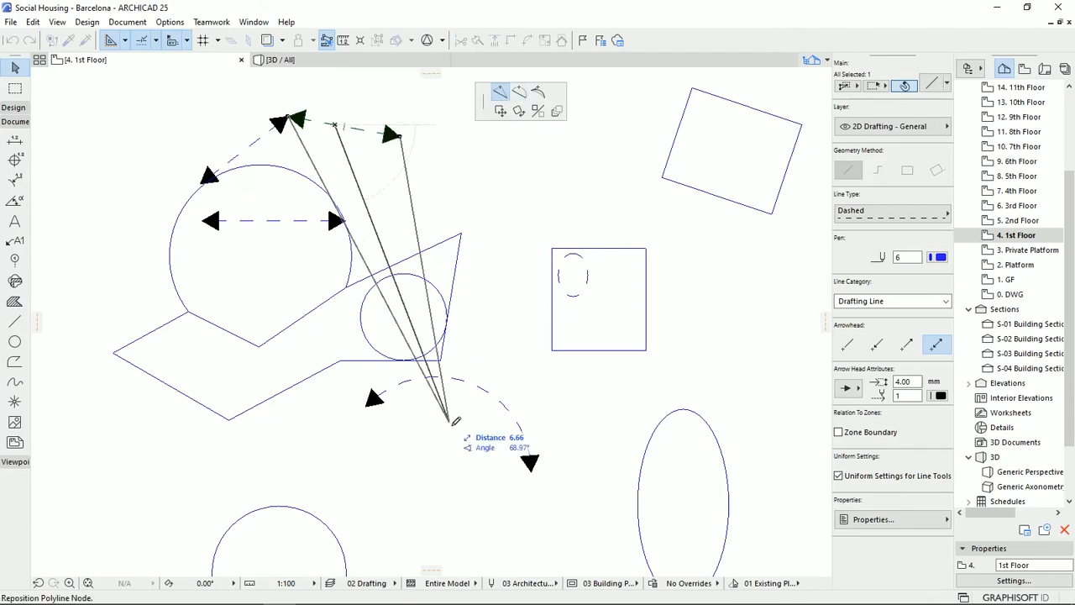
pyautogui.click(520, 95)
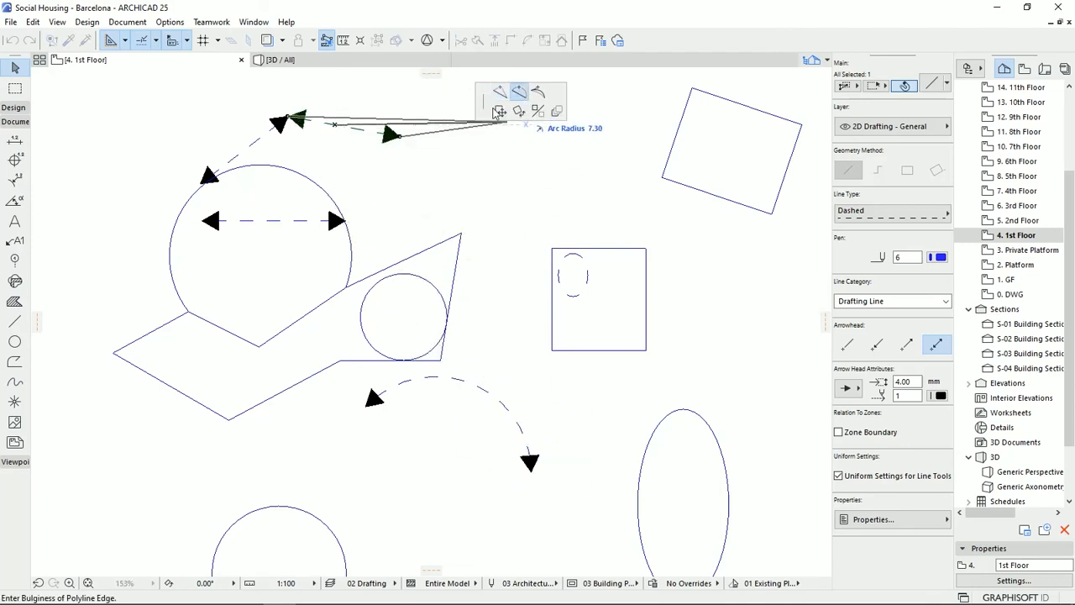
pyautogui.click(367, 92)
pyautogui.moveTo(359, 127); pyautogui.dragTo(376, 140, button='middle')
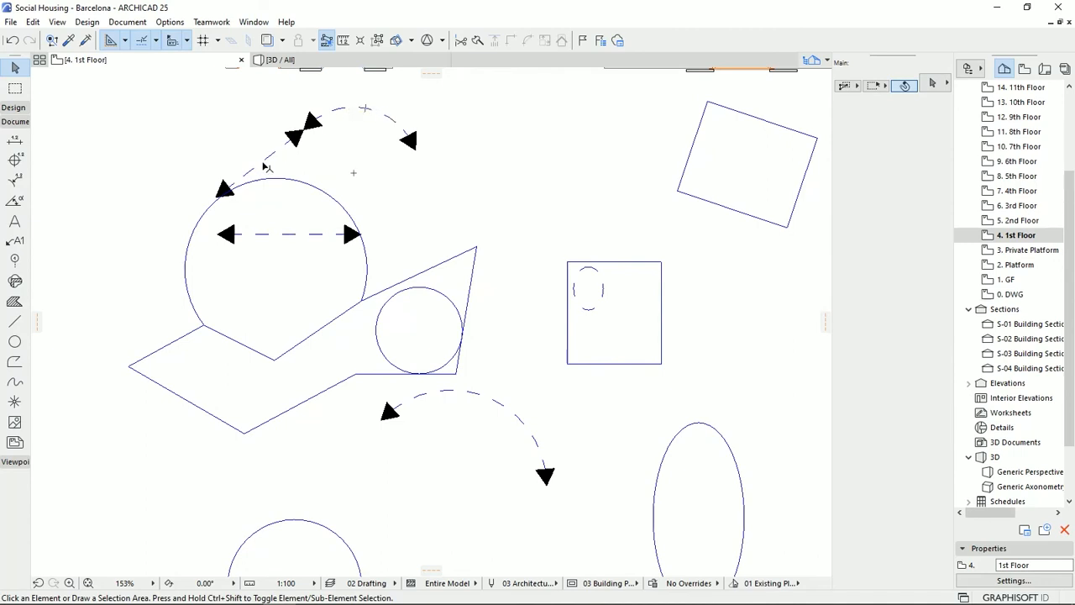
# Step: Reshape the new dashed arc by setting its edge tangent, giving it a flatter upward curve
pyautogui.click(366, 111)
pyautogui.click(365, 112)
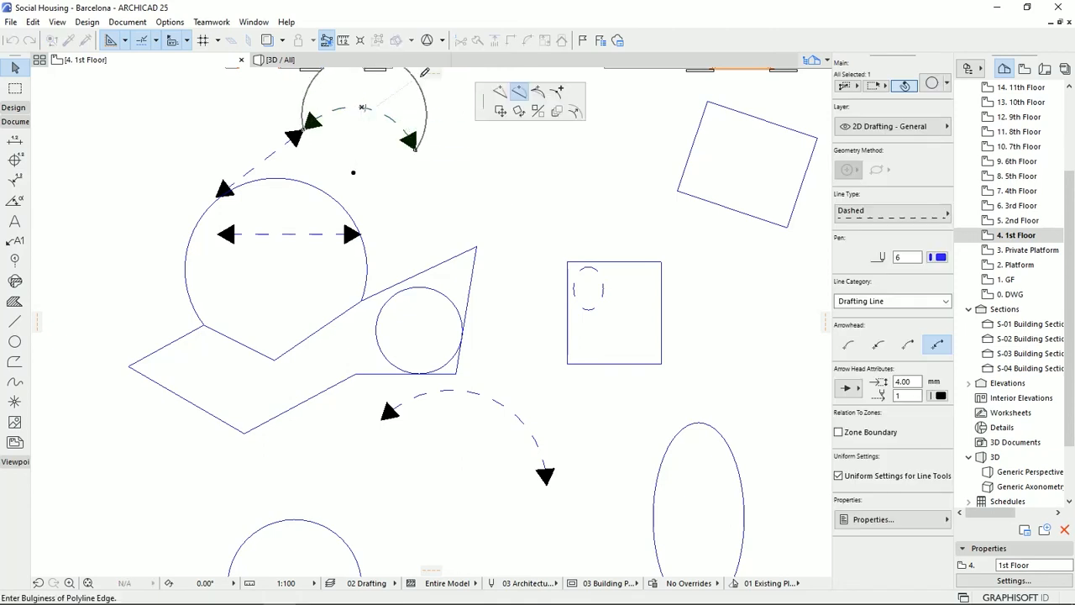
pyautogui.click(538, 90)
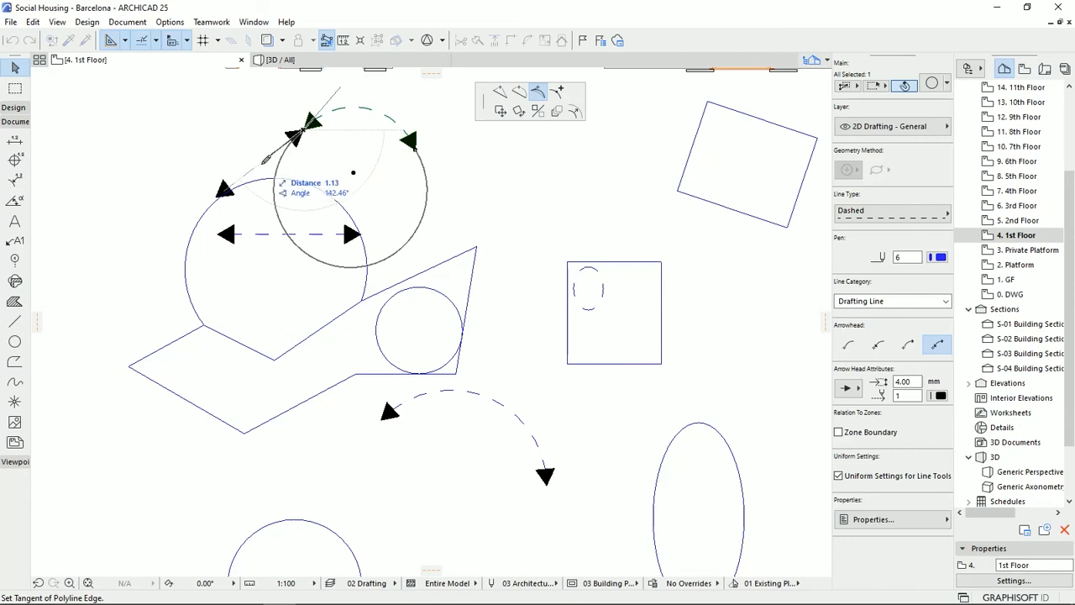
pyautogui.click(374, 91)
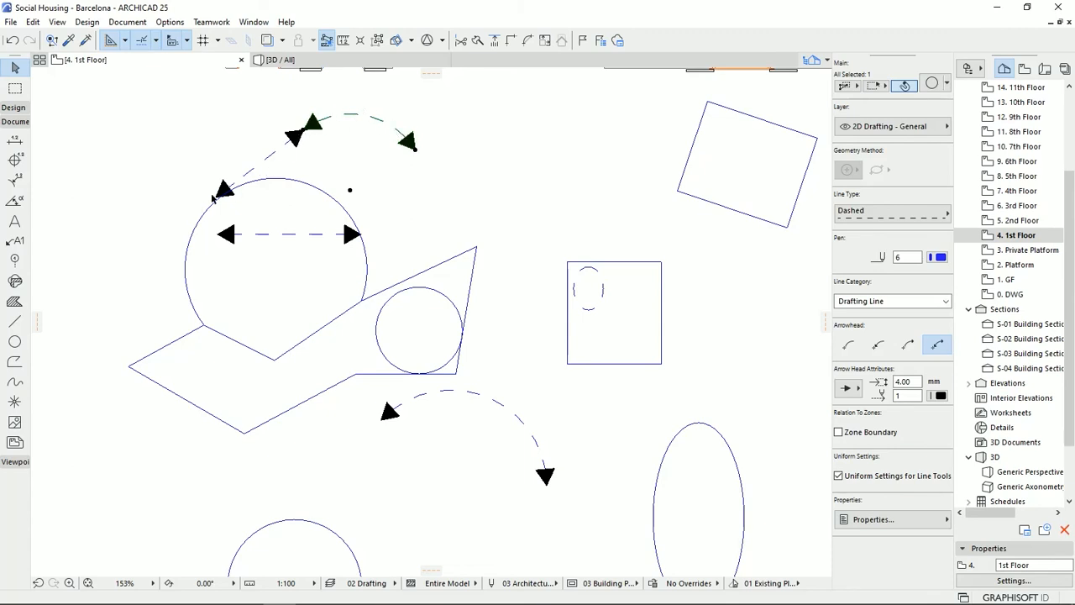
# Step: Try straightening the lower dashed arc into a line between its two endpoints, and undo the change
pyautogui.click(474, 480)
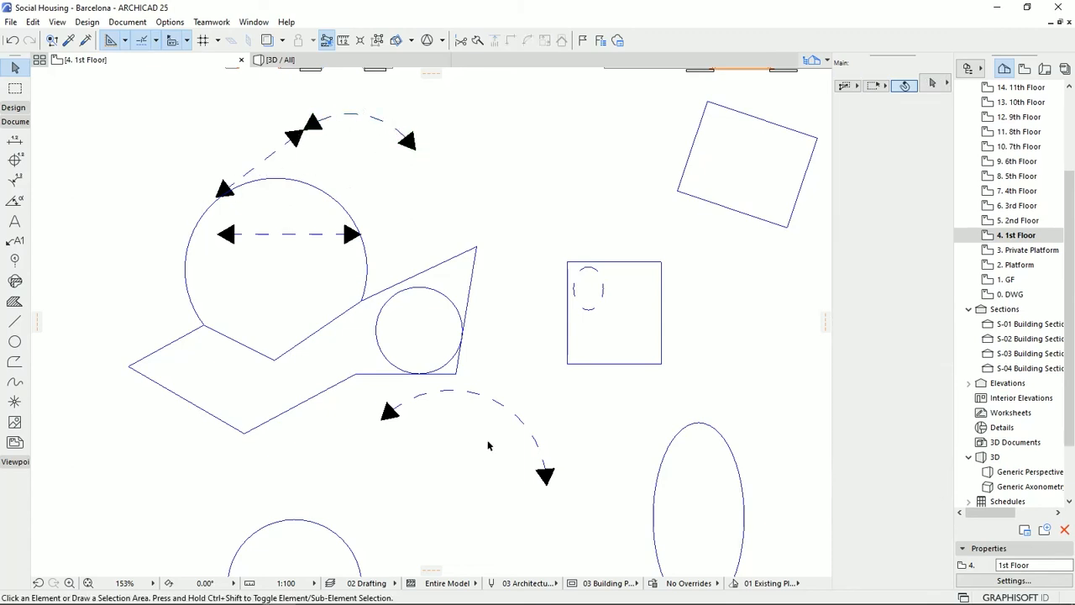
pyautogui.click(499, 407)
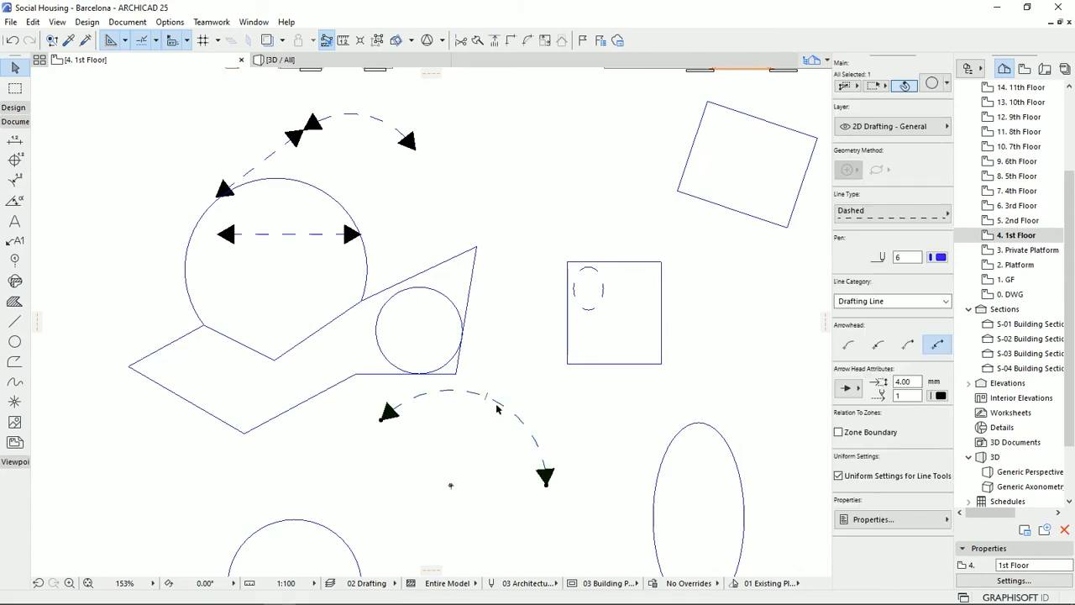
pyautogui.click(499, 407)
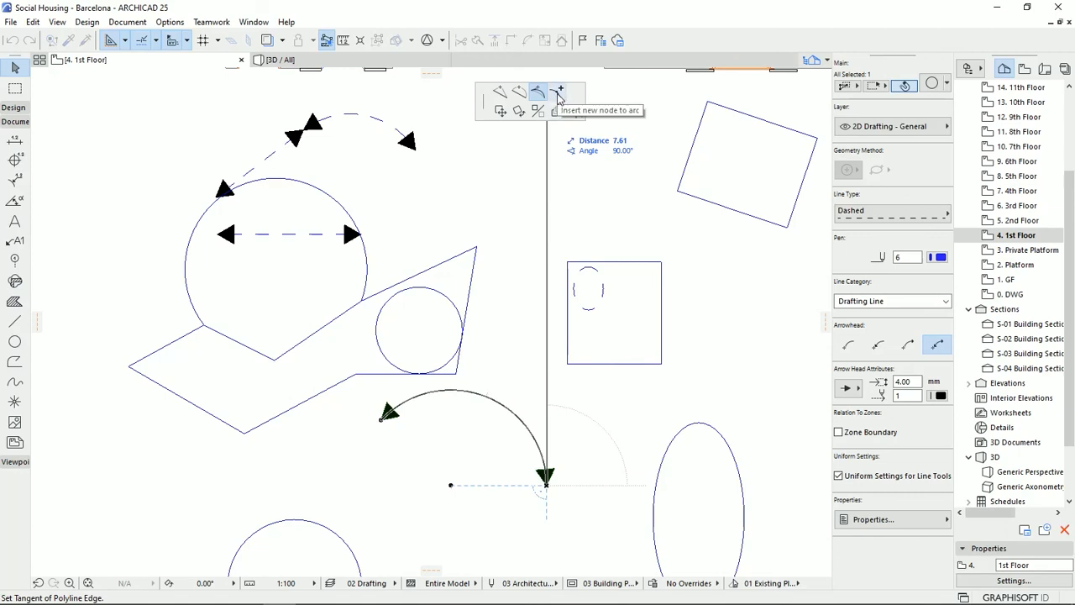
pyautogui.click(500, 96)
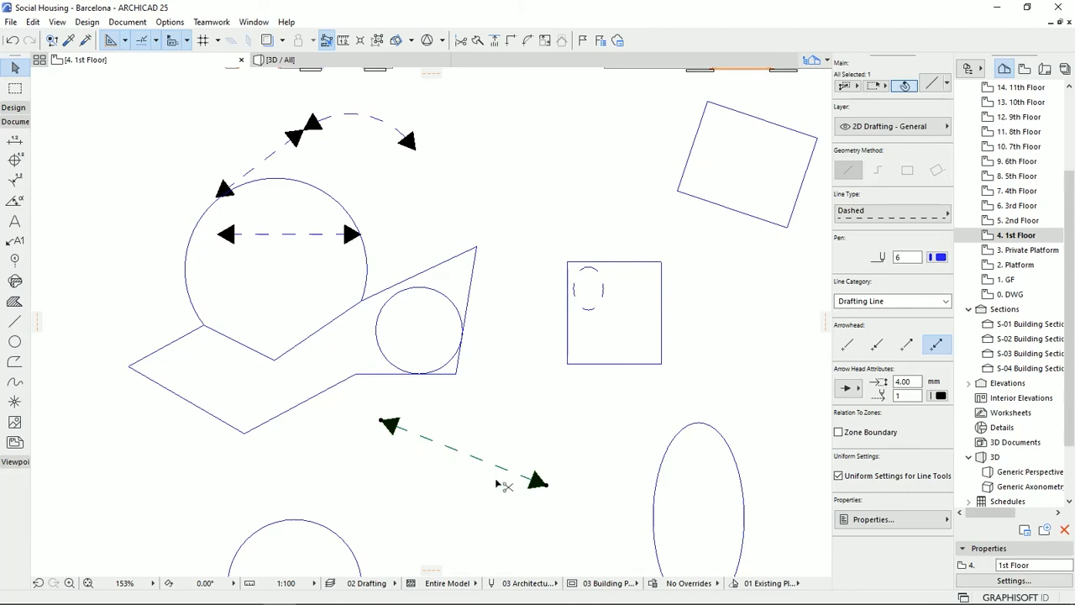
pyautogui.hotkey('ctrl', 'z')
# Step: Insert a new node on the upper right part of the lower dashed arc, splitting it into two arcs
pyautogui.click(509, 411)
pyautogui.click(557, 87)
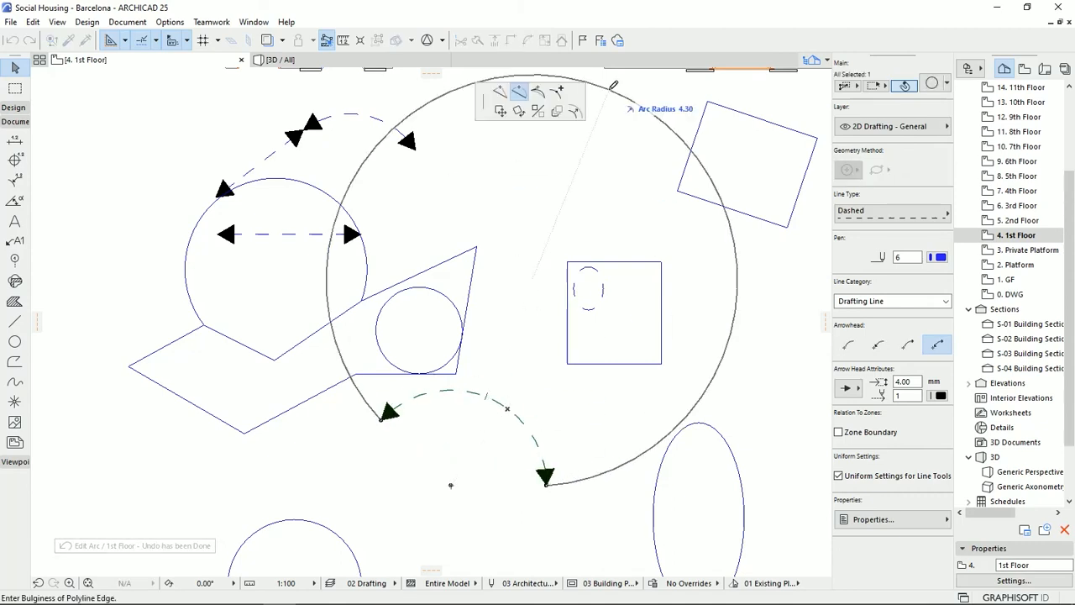
pyautogui.click(565, 92)
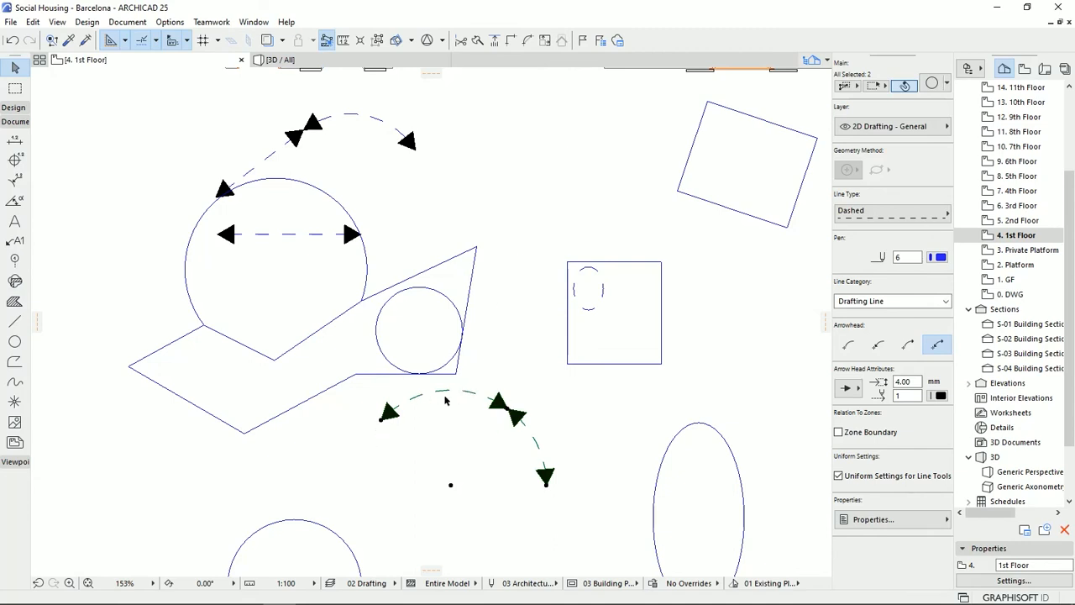
# Step: Resize only the descending right-hand piece of the split dashed arc about its centre, using a distance of 3
pyautogui.keyDown('shift'); pyautogui.click(531, 443); pyautogui.keyUp('shift')
pyautogui.click(537, 447)
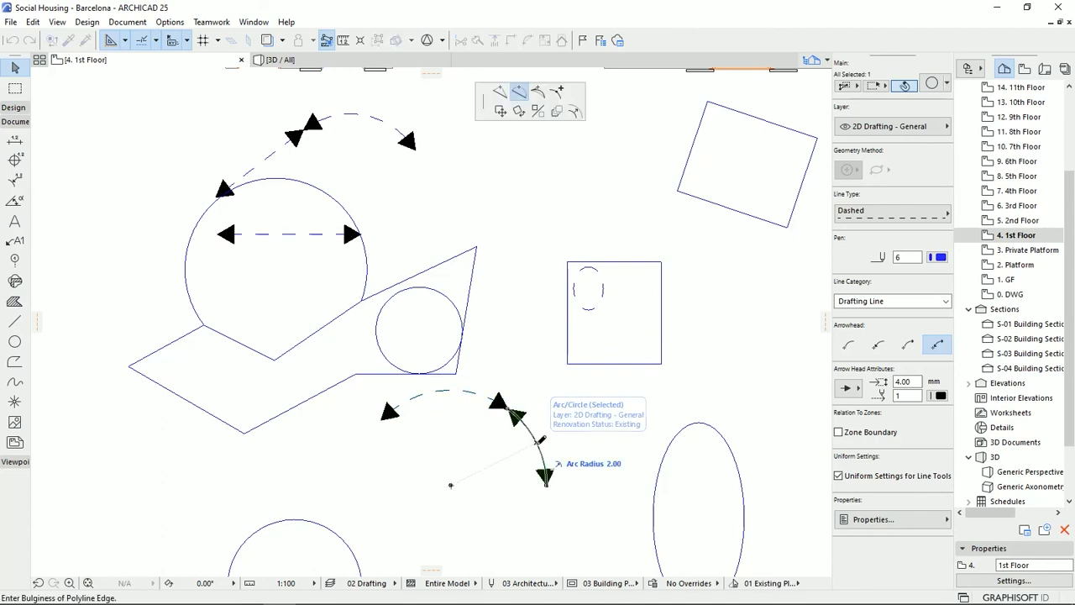
pyautogui.click(575, 113)
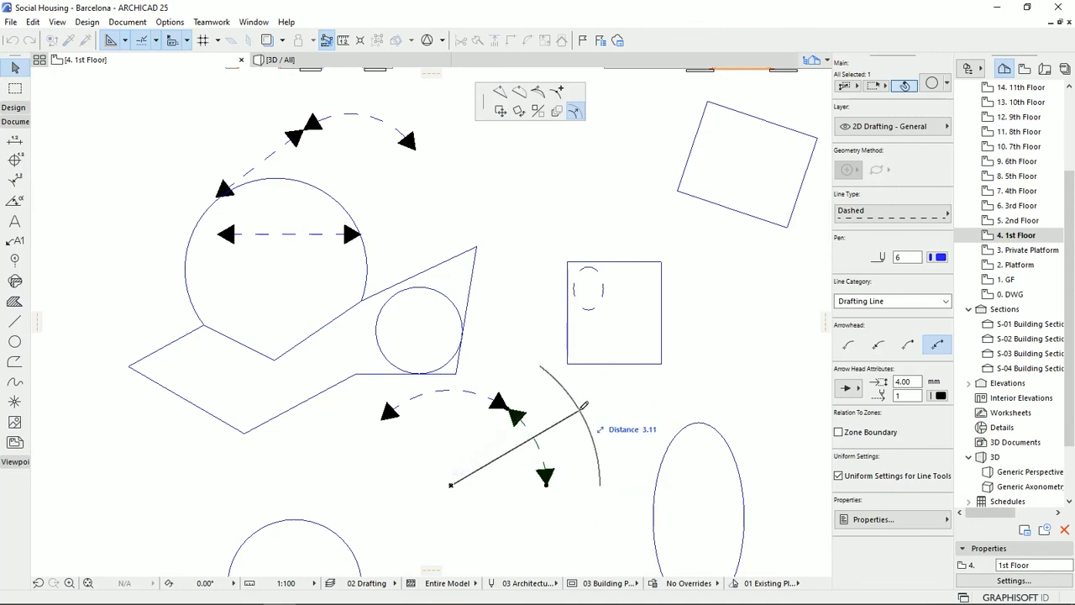
pyautogui.write('3')
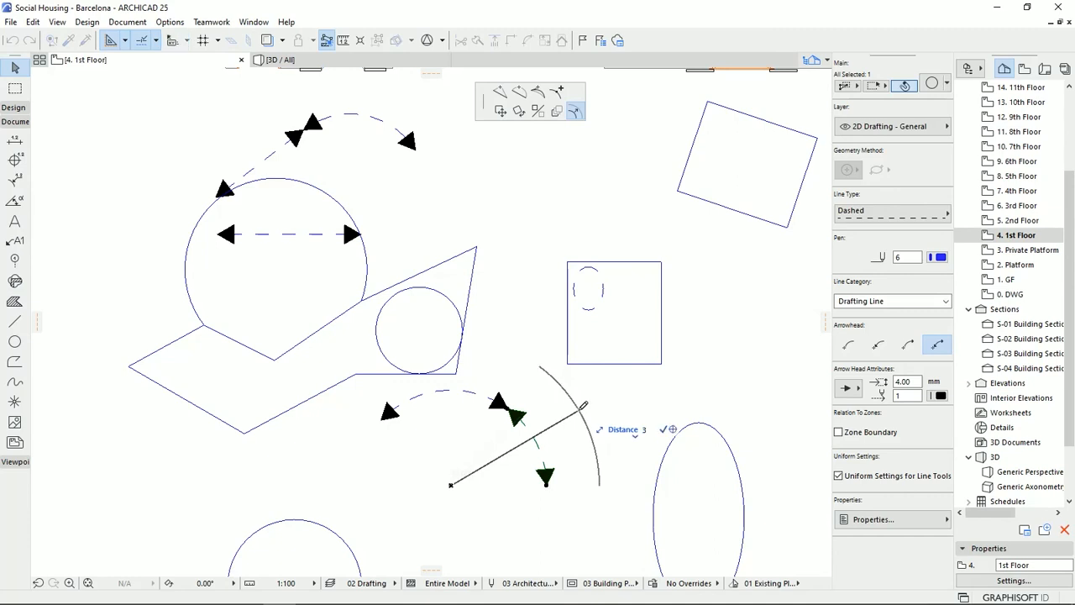
pyautogui.press('Return')
pyautogui.click(539, 477)
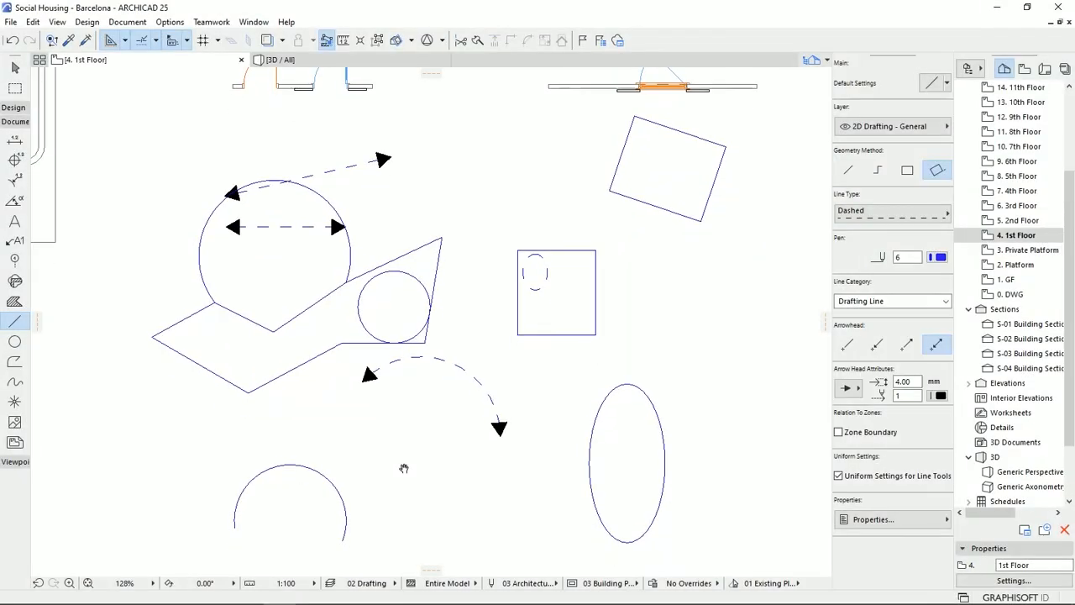
pyautogui.scroll(-3, 408, 447)
pyautogui.scroll(2, 408, 448)
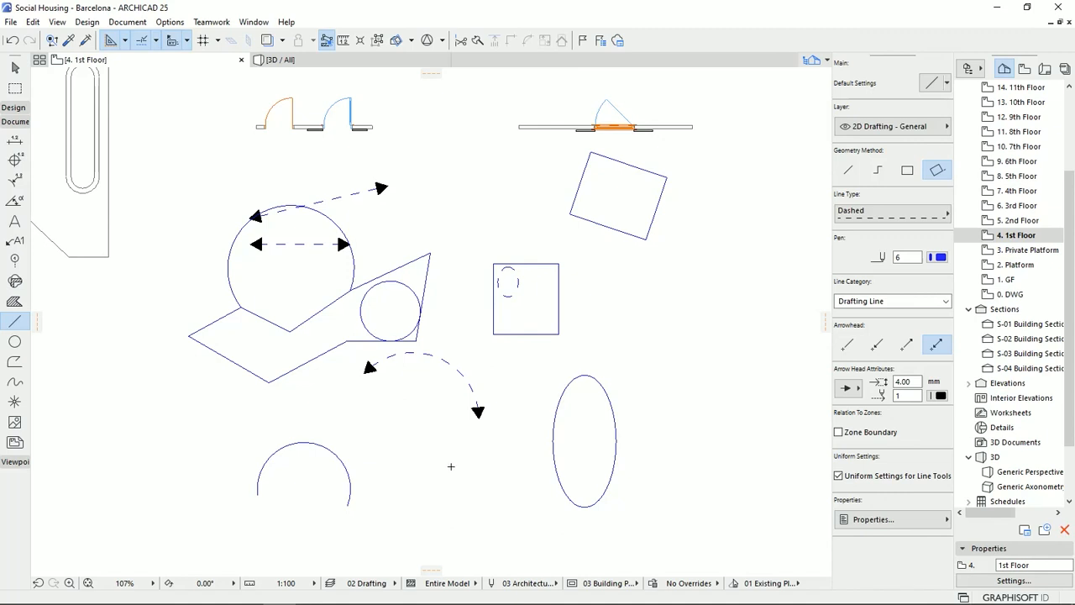
pyautogui.moveTo(447, 462); pyautogui.dragTo(460, 478, button='middle')
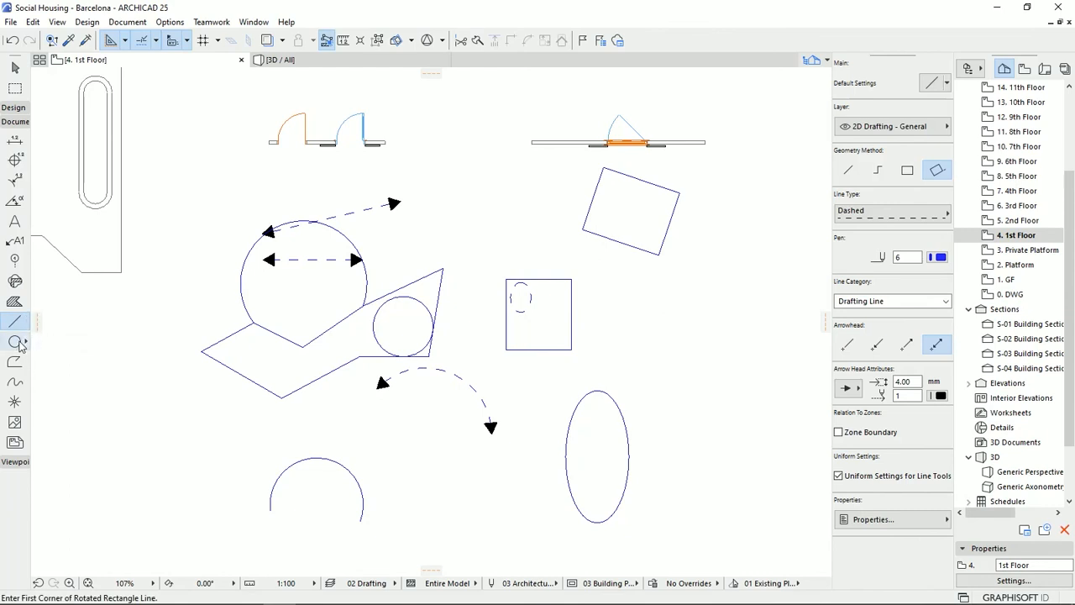
pyautogui.moveTo(435, 486); pyautogui.dragTo(441, 499, button='middle')
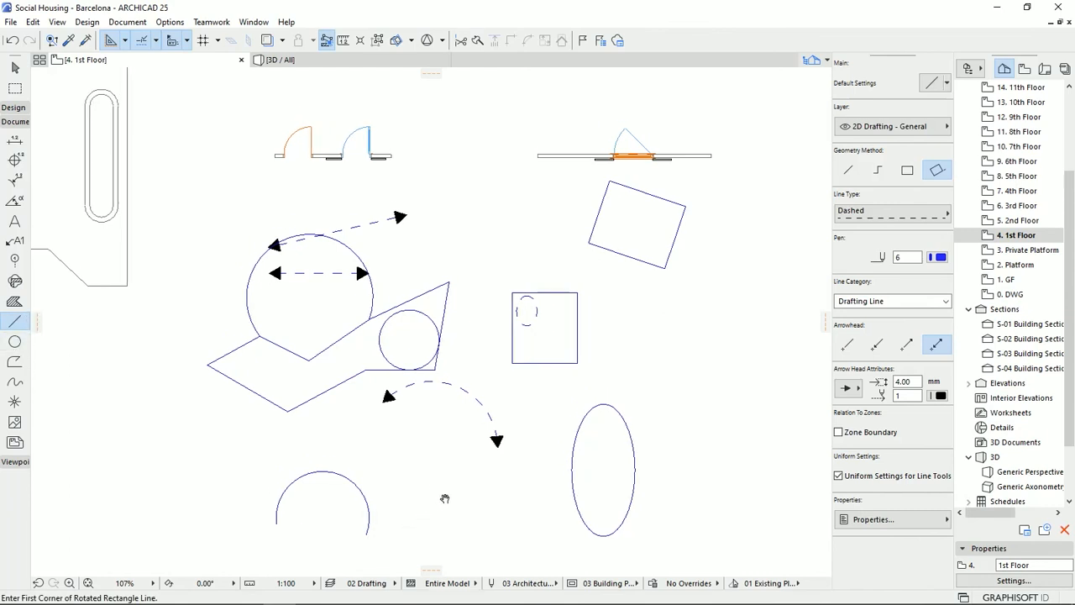